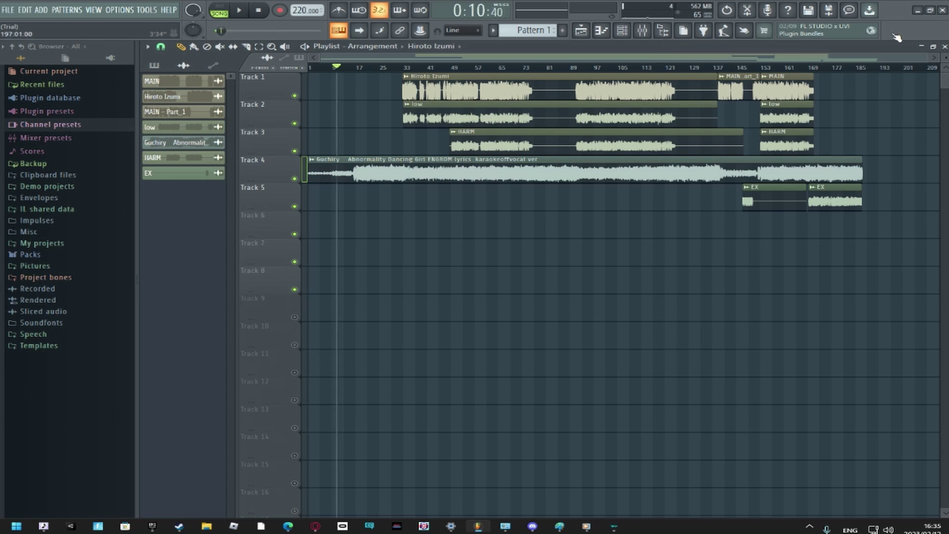
Drag the playhead along the playlist time ruler to about bar 27
left_click(471, 67)
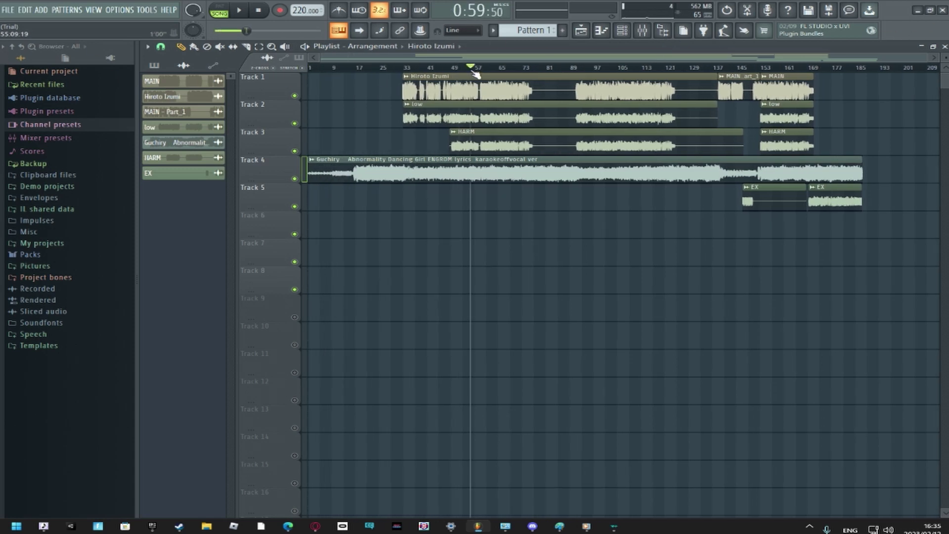
left_click_drag(472, 69, 390, 68)
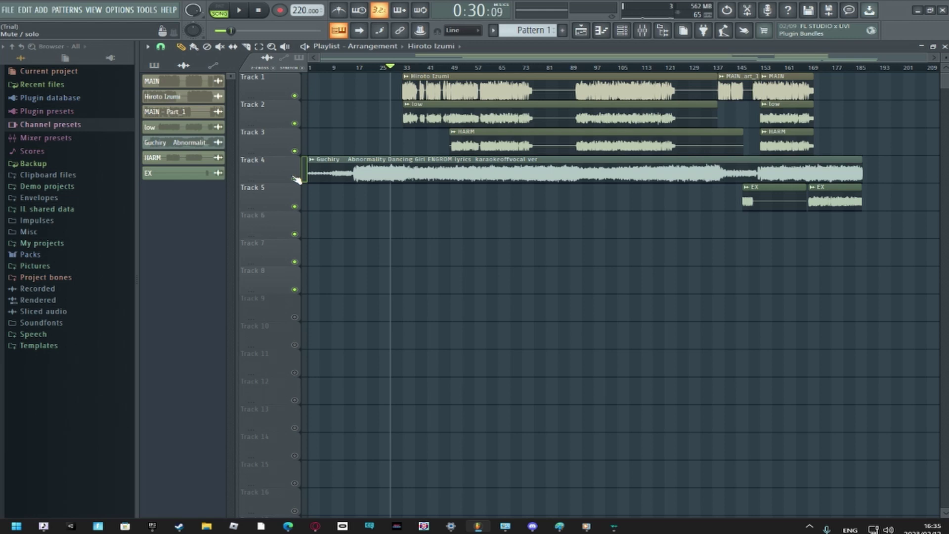
Inspect the Track 4 karaoke clip's channel settings and volume options, then close them
right_click(308, 163)
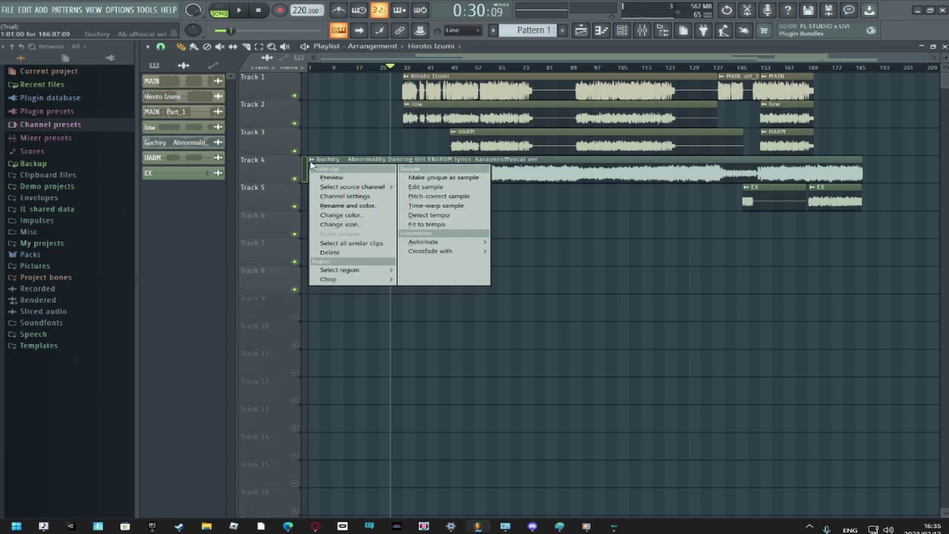
left_click(343, 194)
right_click(510, 198)
left_click(662, 200)
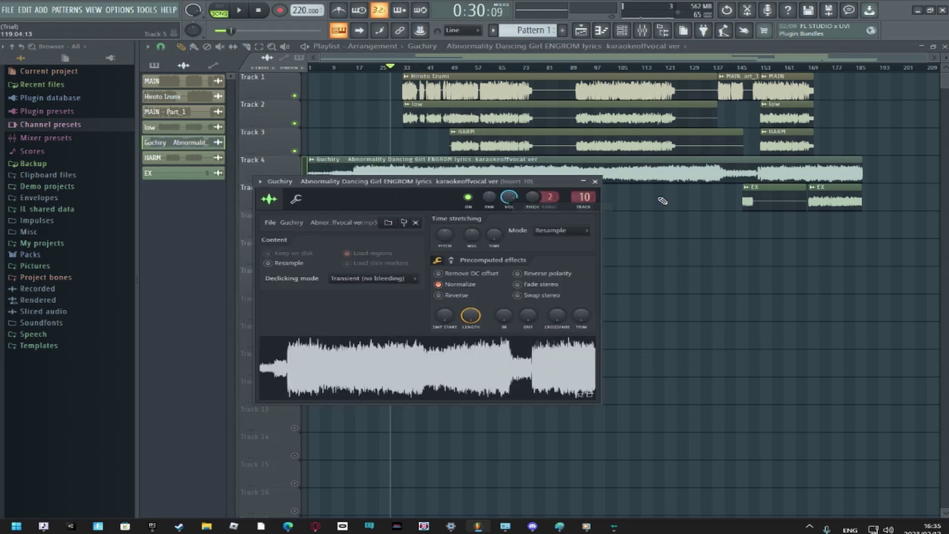
left_click(588, 182)
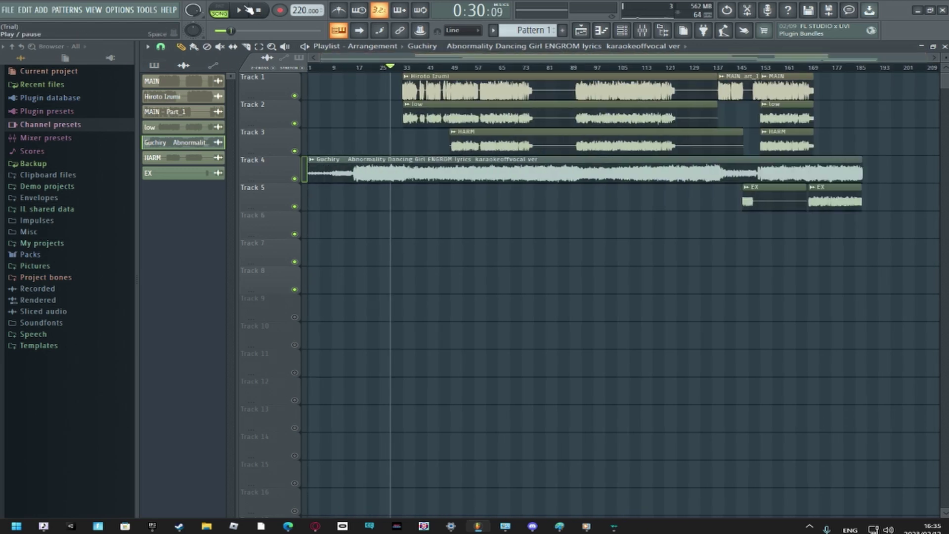
Play the arrangement while checking the karaoke channel settings, then stop playback
left_click(248, 10)
left_click(311, 159)
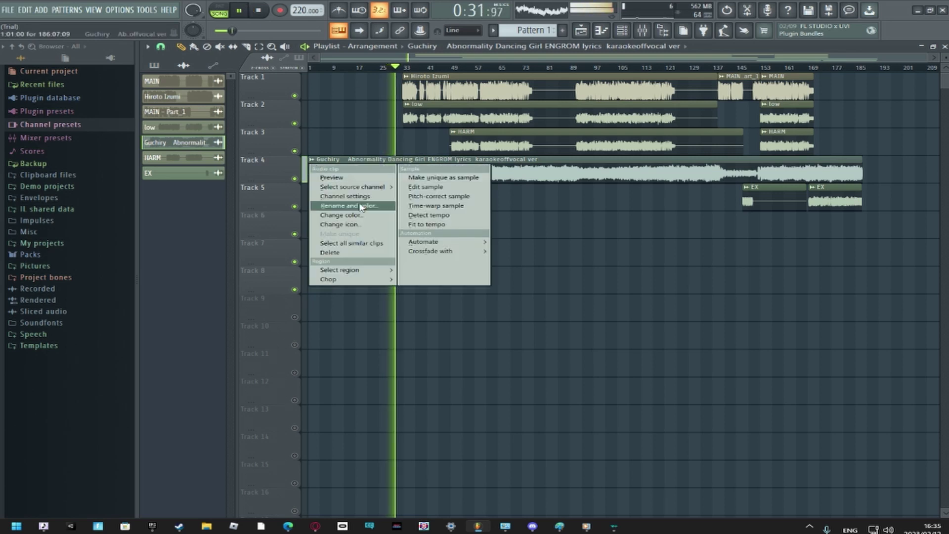
left_click(348, 197)
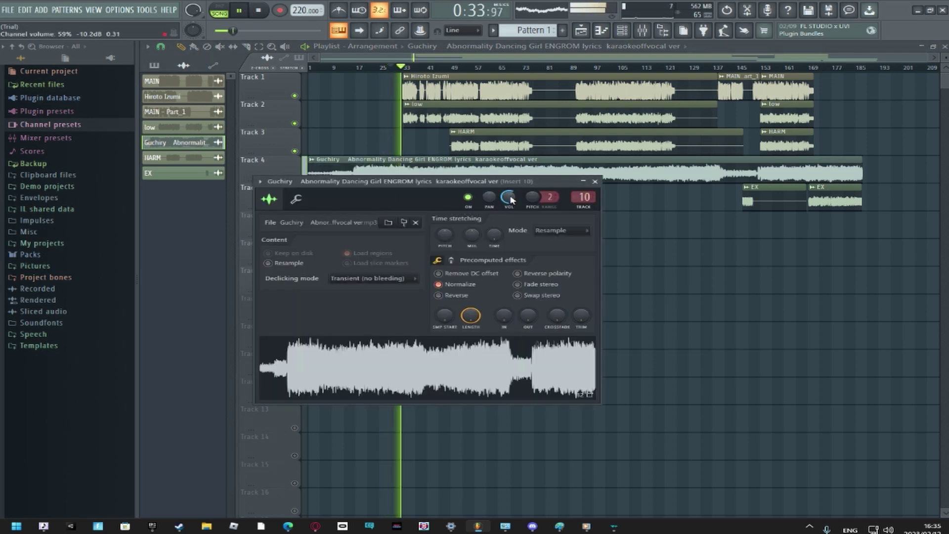
left_click(594, 182)
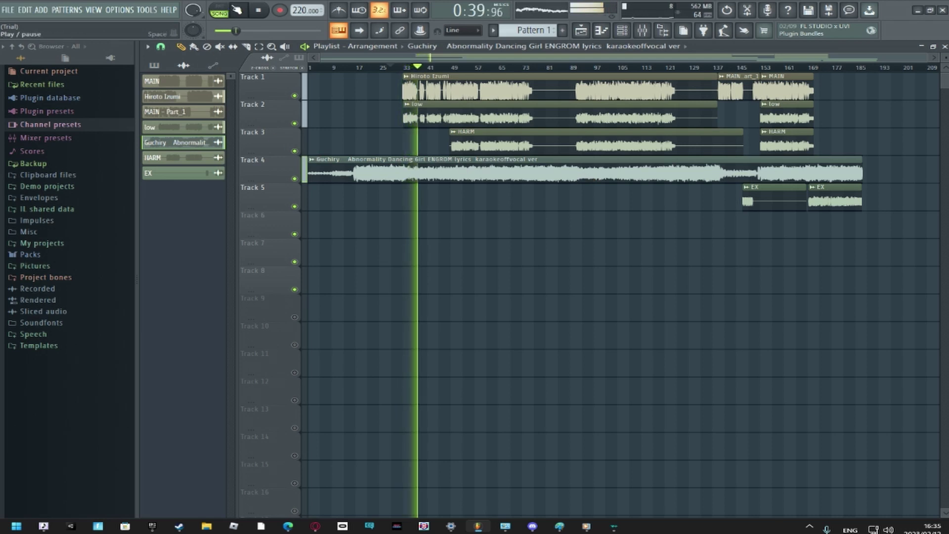
left_click(237, 10)
Audition from about bar 12, then pause and set the song position to bar 33
left_click(312, 159)
left_click(336, 201)
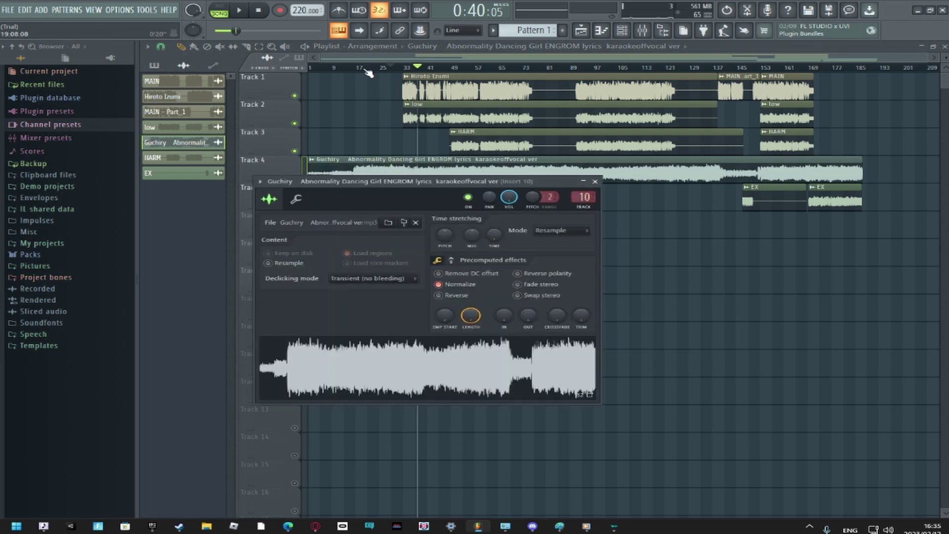
left_click_drag(367, 70, 344, 70)
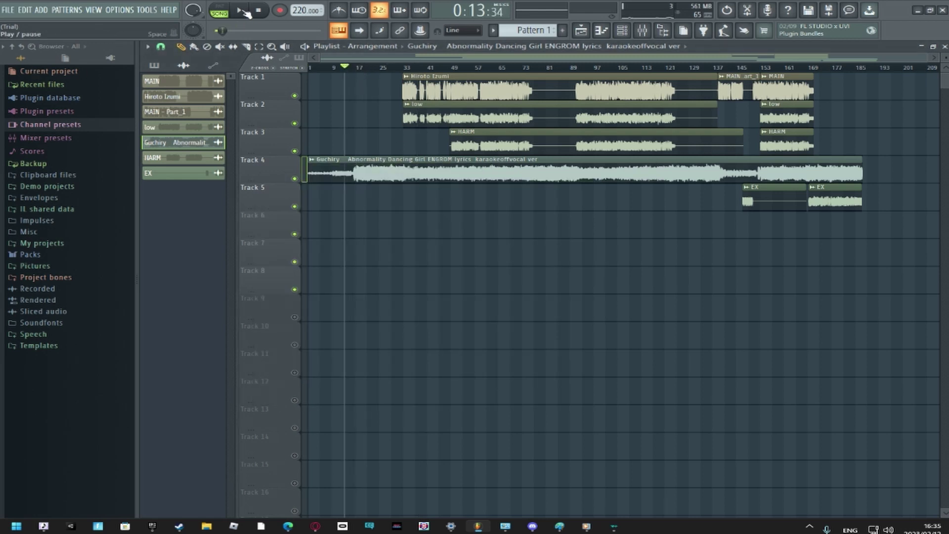
left_click(243, 10)
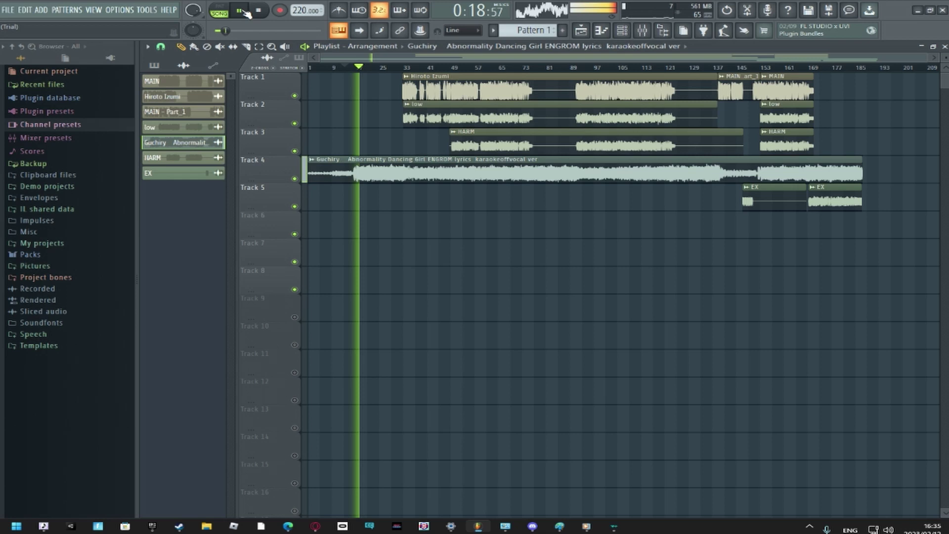
left_click(243, 10)
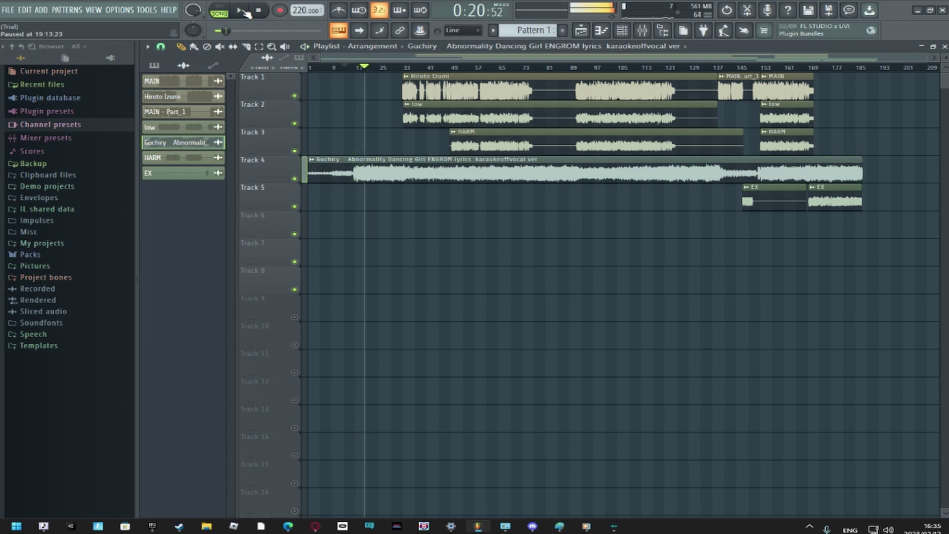
left_click(406, 65)
Open the mixer, then mute the karaoke audio on Track 4 in the playlist
left_click(642, 31)
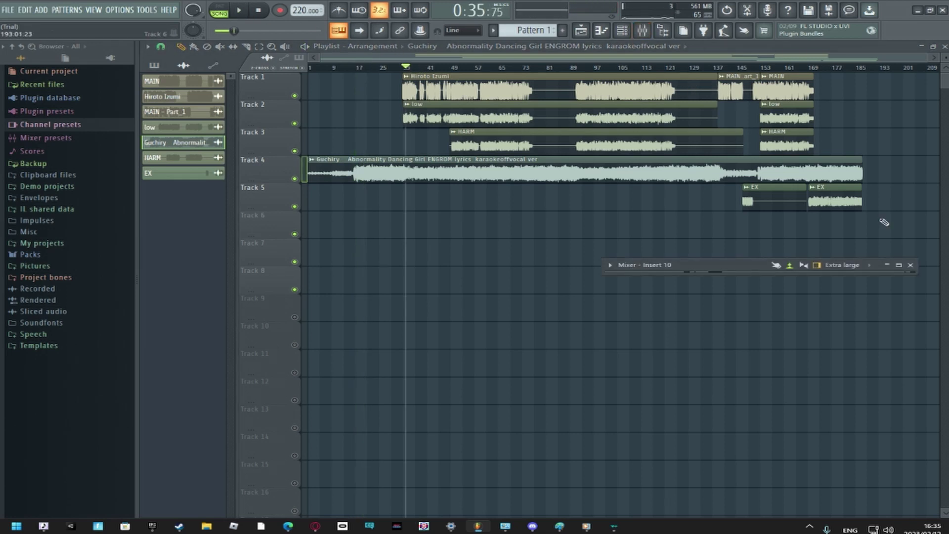
left_click(900, 265)
left_click(934, 47)
left_click(301, 183)
left_click(295, 178)
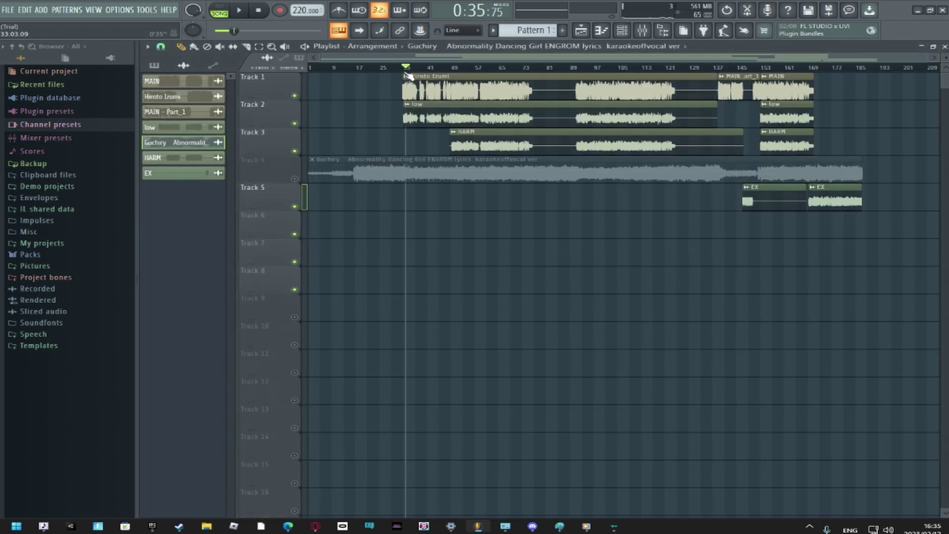
Reopen the mixer at full size, toggling Insert 10's send to Insert 16 on and back off
left_click(642, 31)
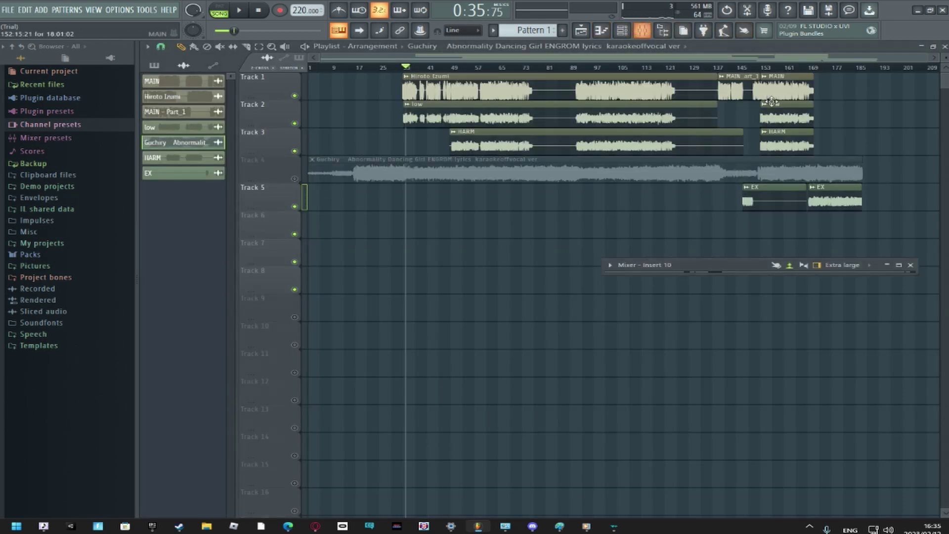
left_click(899, 265)
left_click(802, 497)
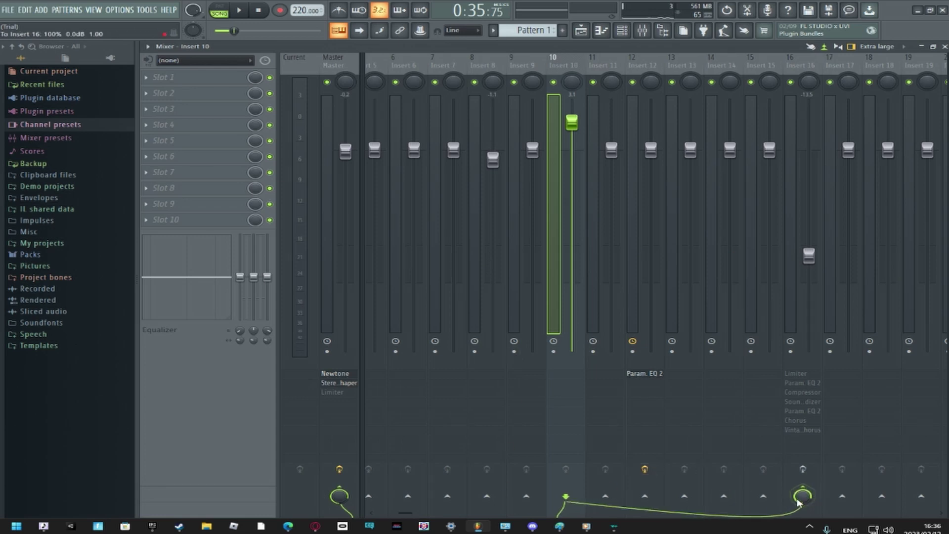
left_click(801, 496)
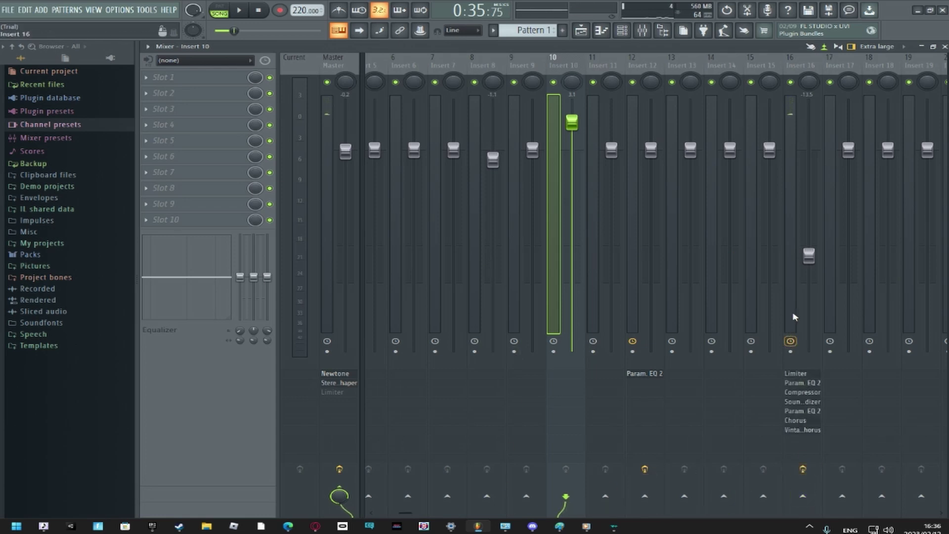
scroll(468, 445, "left", 4)
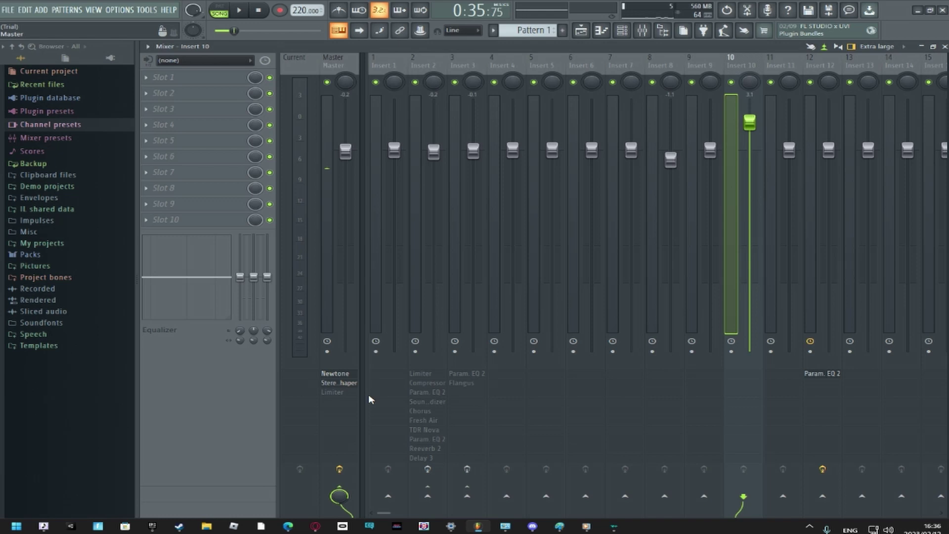
Select Insert 2 and review its Fruity Limiter and Fruity Compressor
left_click(470, 351)
left_click(419, 467)
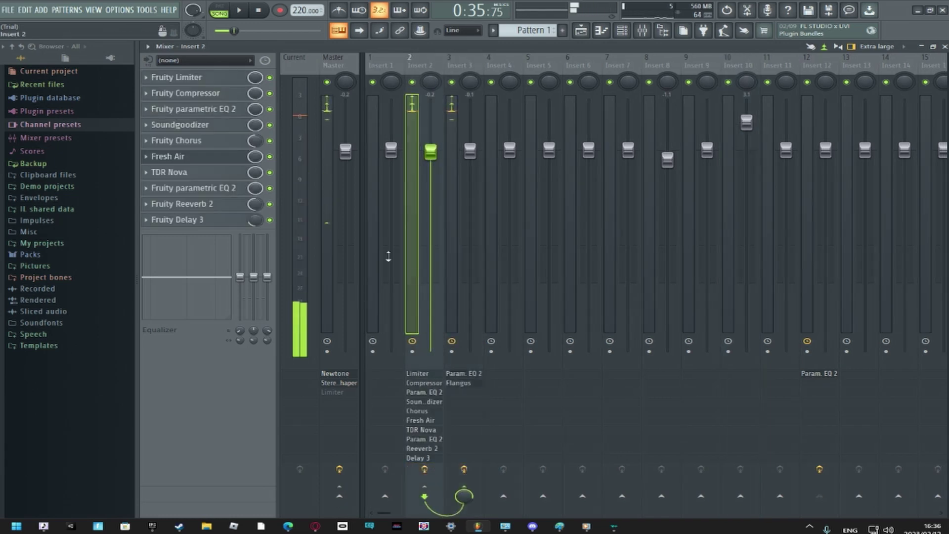
left_click(166, 77)
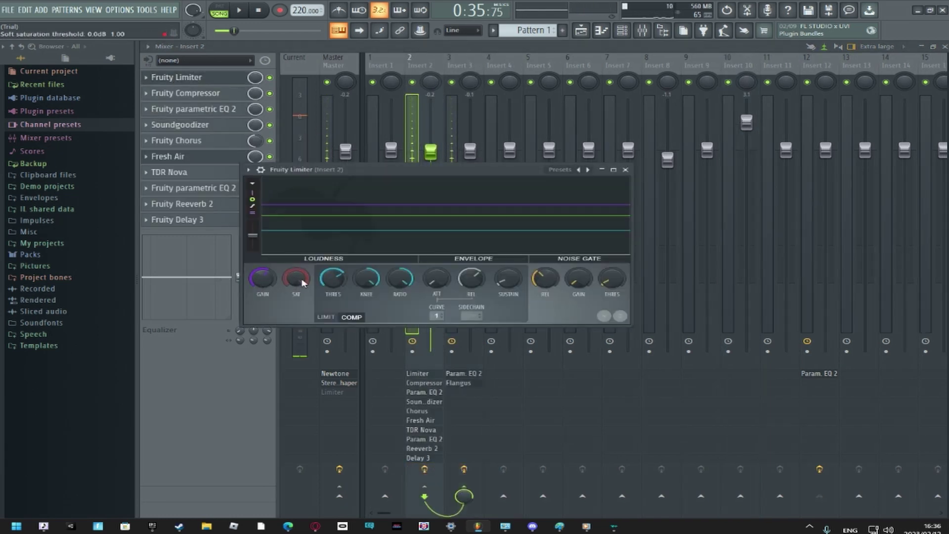
left_click(625, 169)
left_click(212, 94)
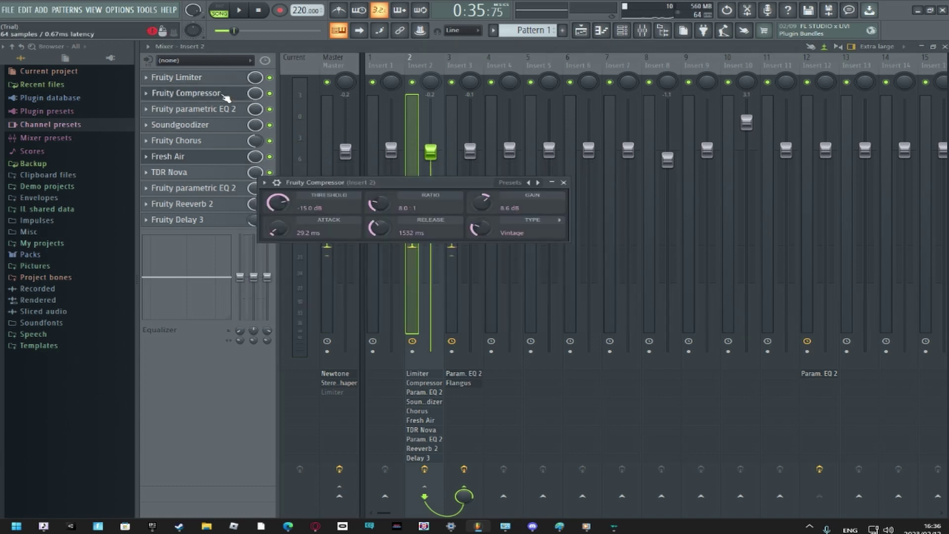
left_click(563, 183)
Open and close Insert 2's Fruity parametric EQ 2 several times to review it
left_click(225, 109)
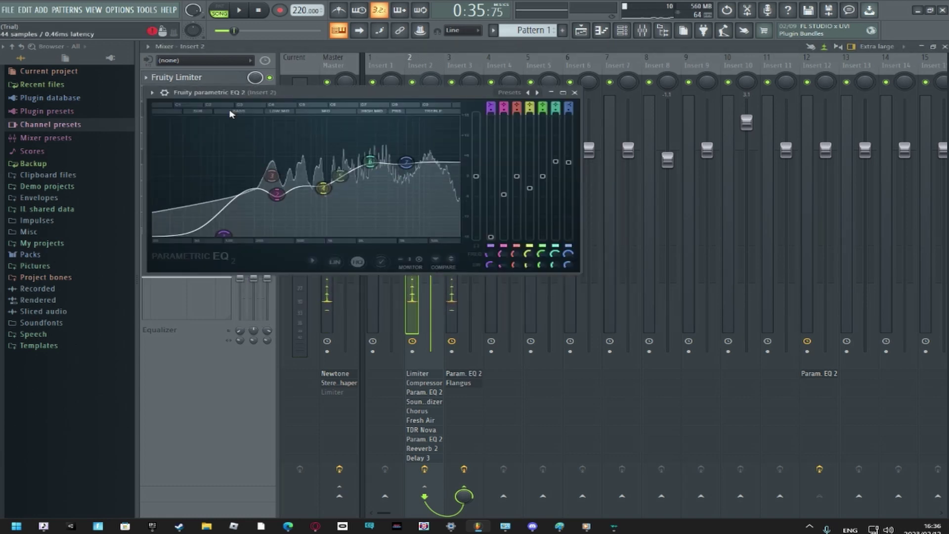
left_click(575, 93)
left_click(203, 110)
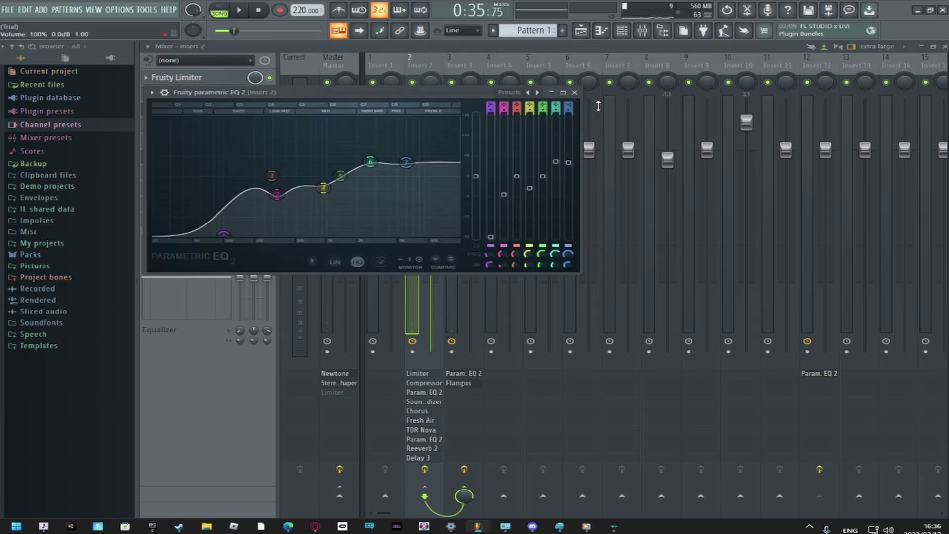
left_click(574, 92)
left_click(224, 110)
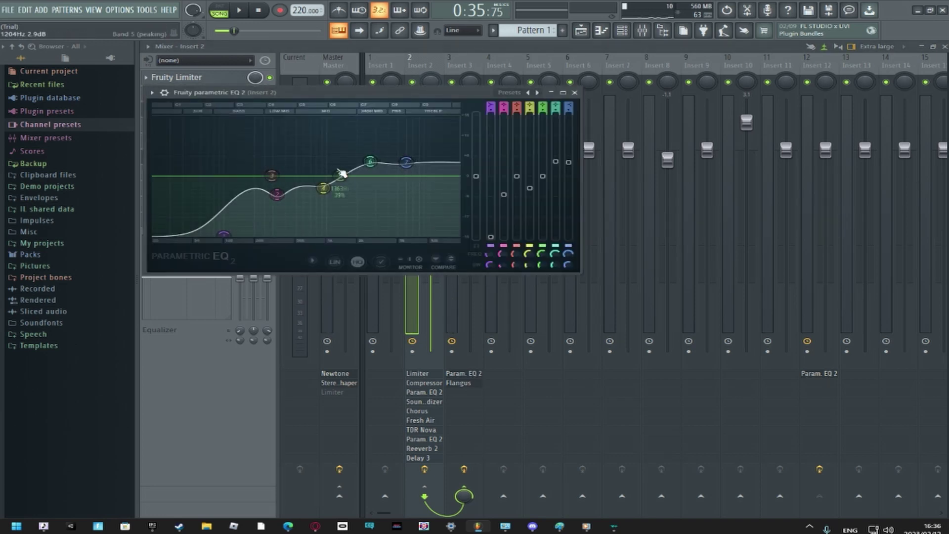
left_click(575, 93)
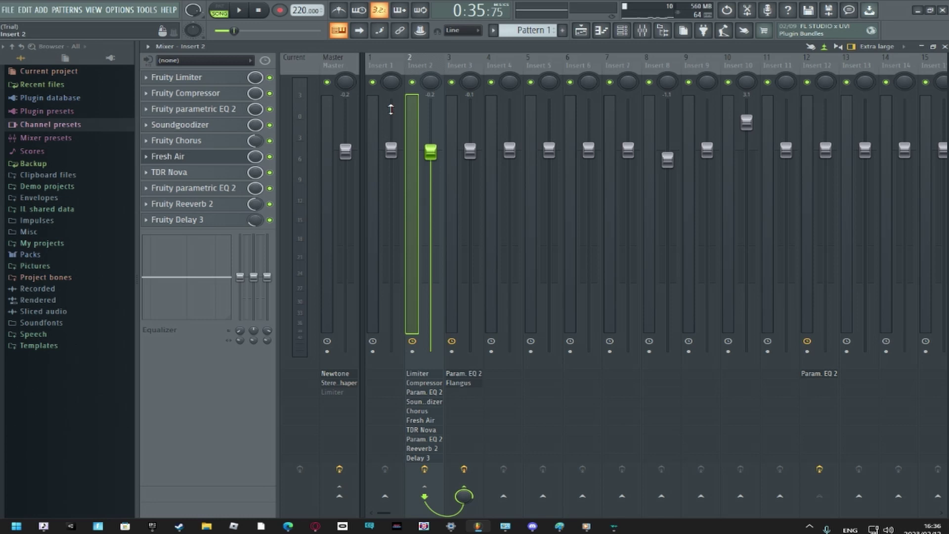
left_click(211, 110)
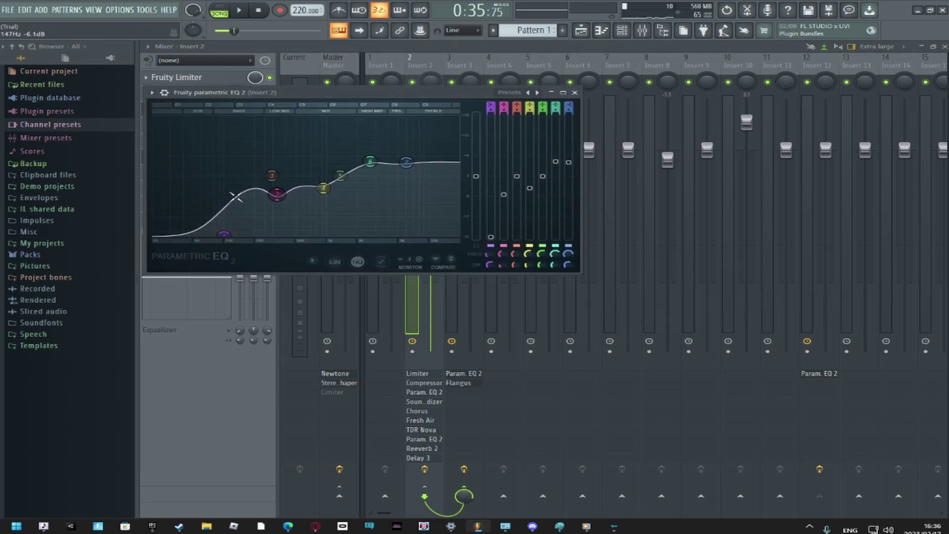
left_click(575, 93)
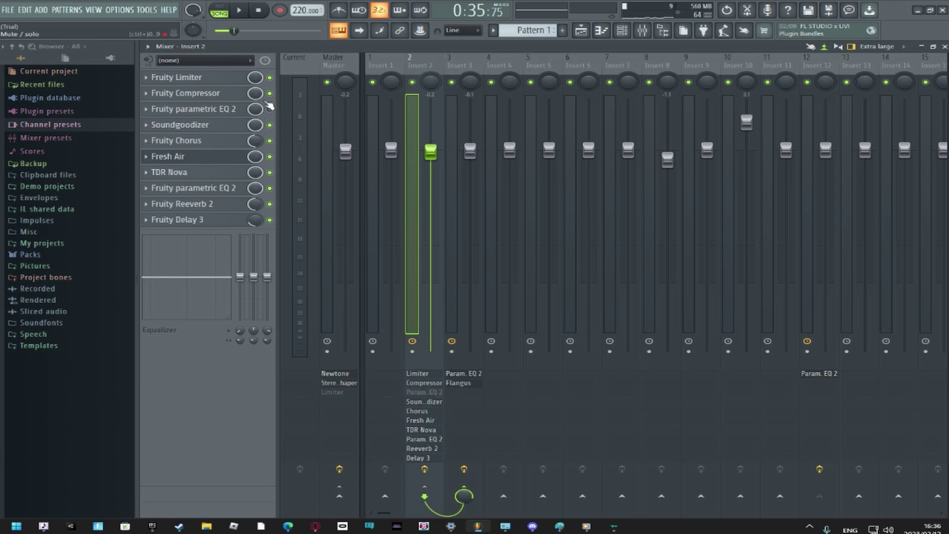
Start playback and check Insert 2's Soundgoodizer and first parametric EQ
key("space")
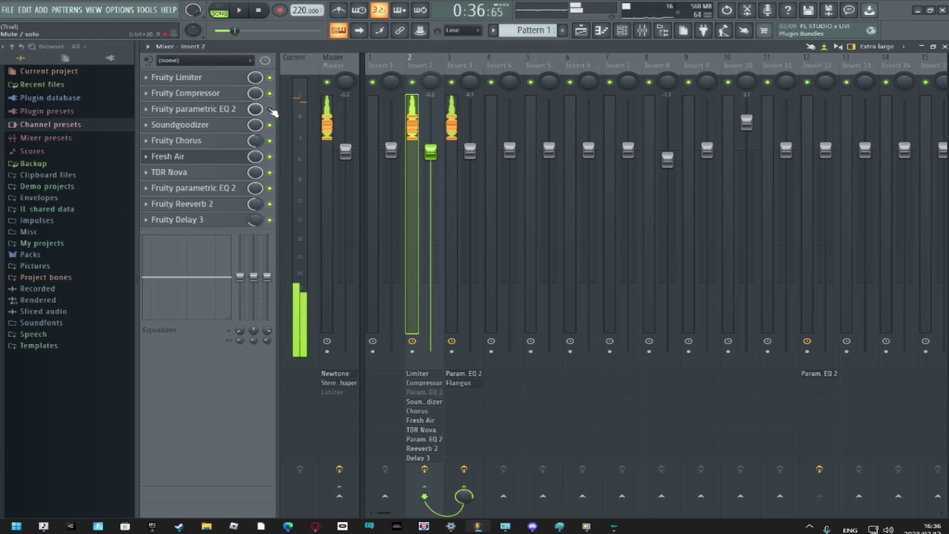
left_click(180, 125)
left_click(168, 105)
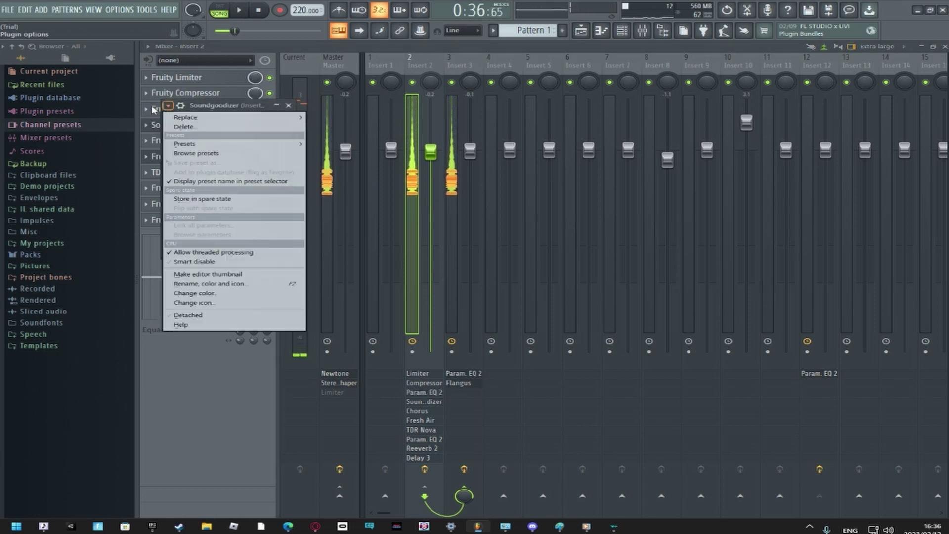
left_click(153, 109)
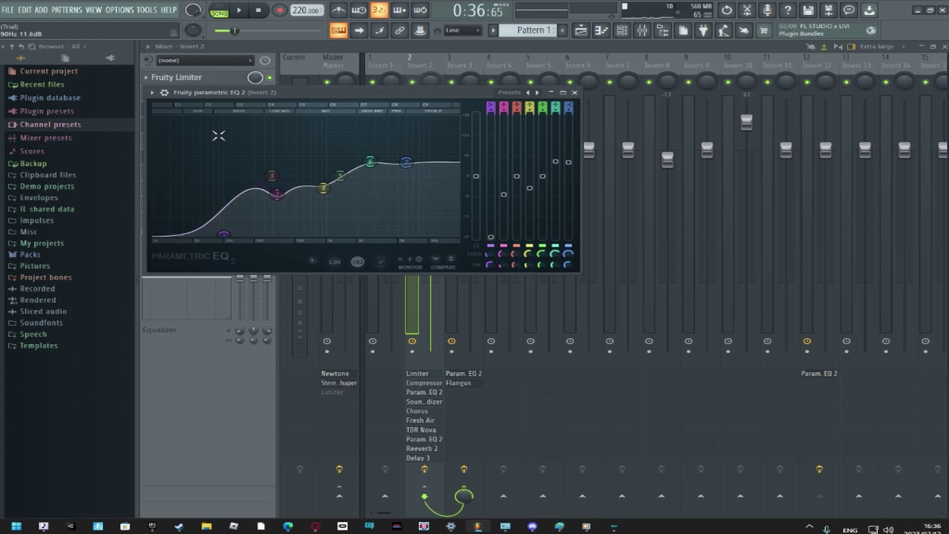
left_click(575, 93)
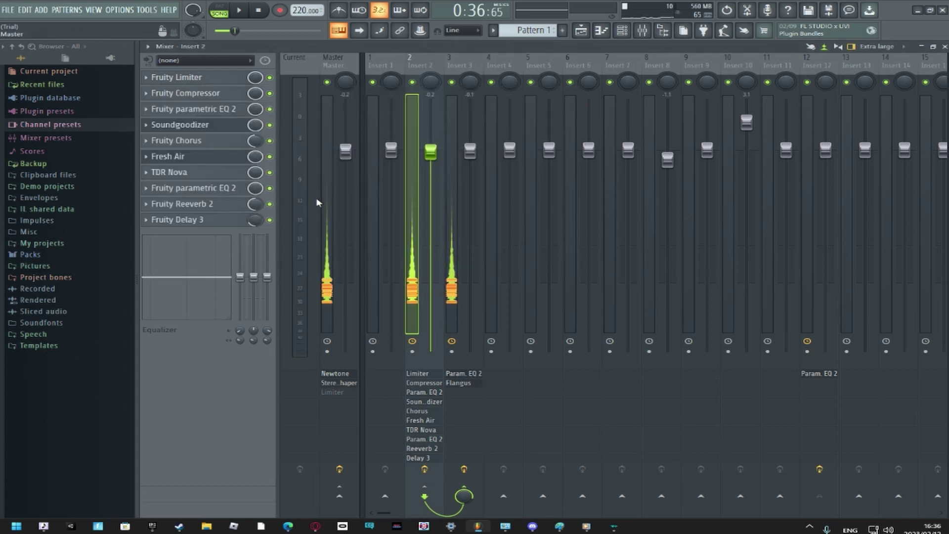
Review Insert 2's second parametric EQ, then scroll the mixer and select Insert 1
left_click(205, 190)
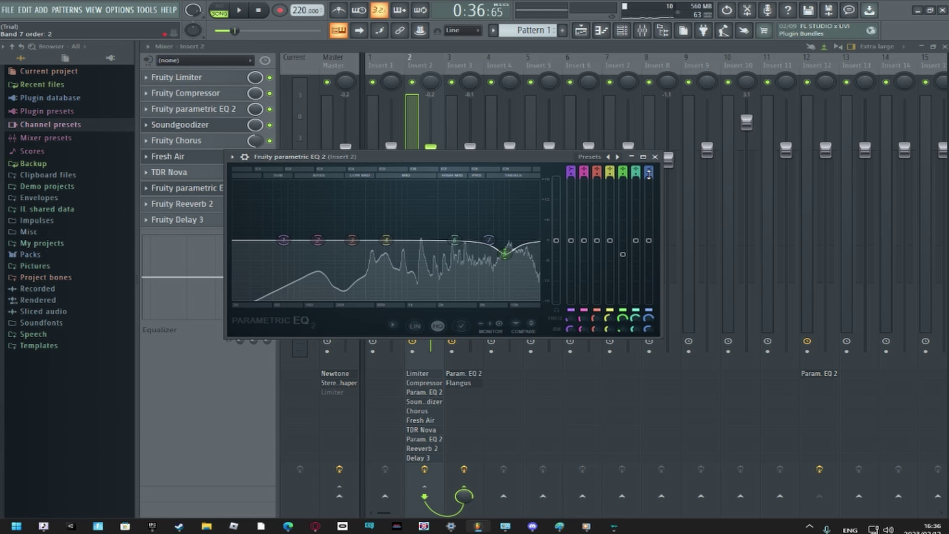
left_click(660, 156)
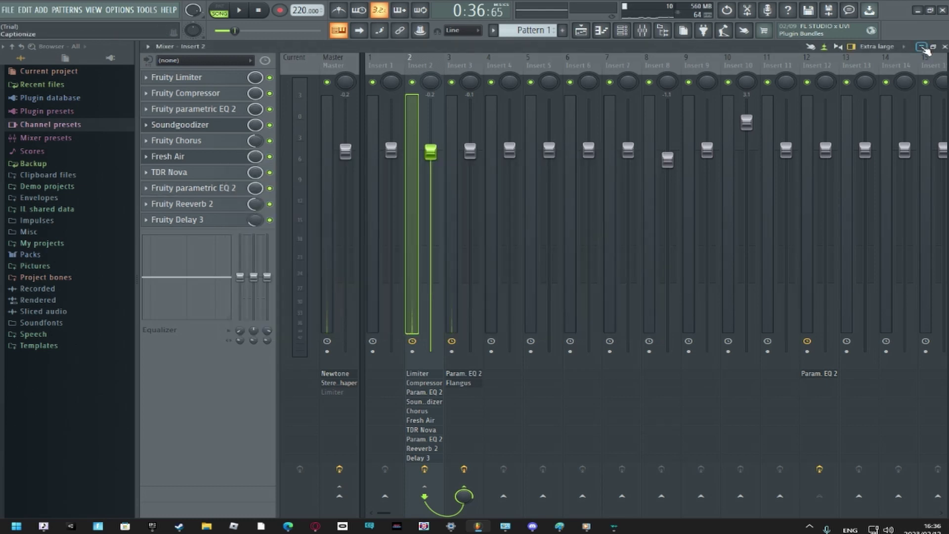
left_click(212, 188)
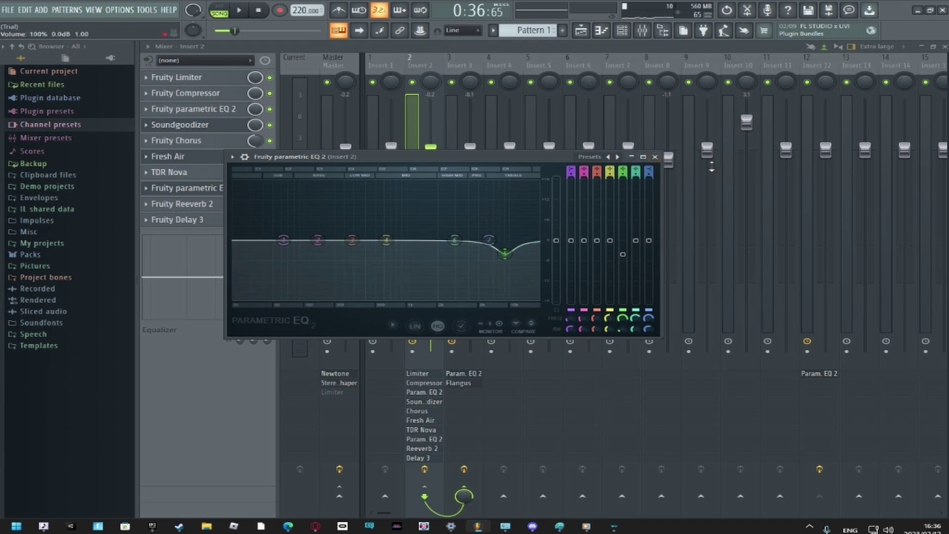
left_click(655, 157)
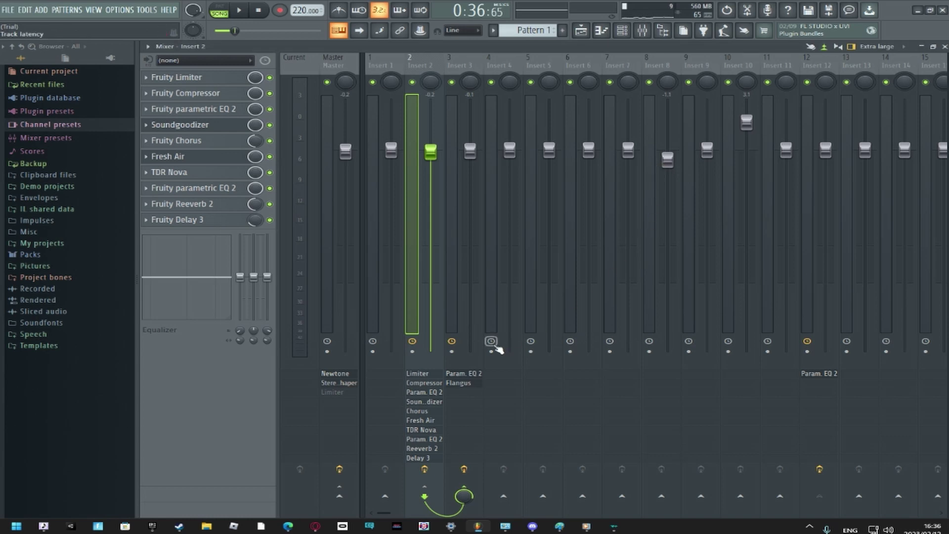
left_click_drag(390, 514, 406, 425)
left_click(376, 395)
Review the Master's Fruity Stereo Shaper, then scroll over and select Insert 16
left_click(320, 310)
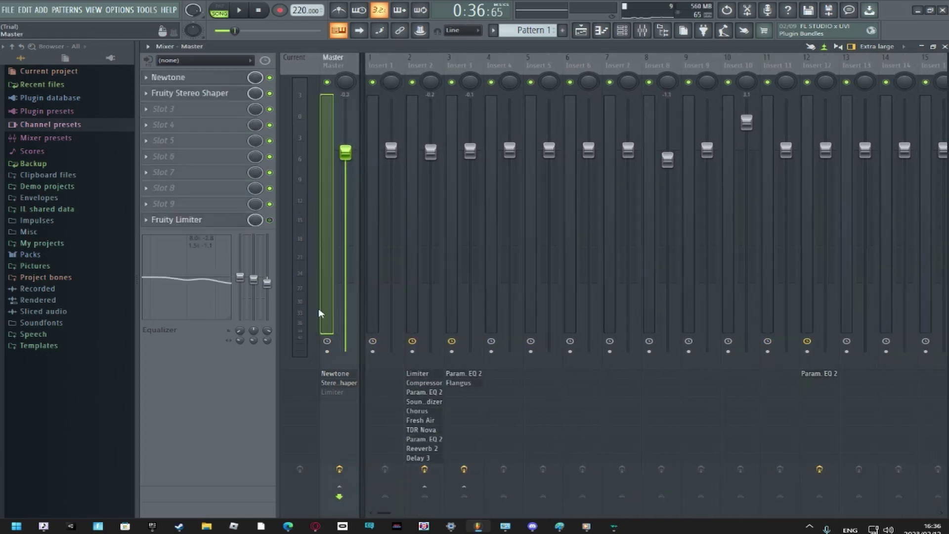
left_click(193, 94)
left_click(358, 132)
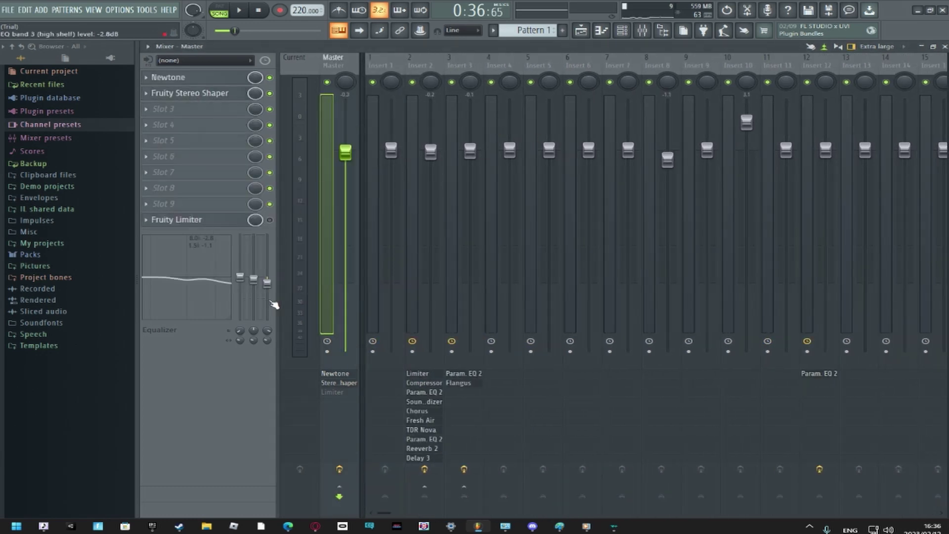
left_click(206, 94)
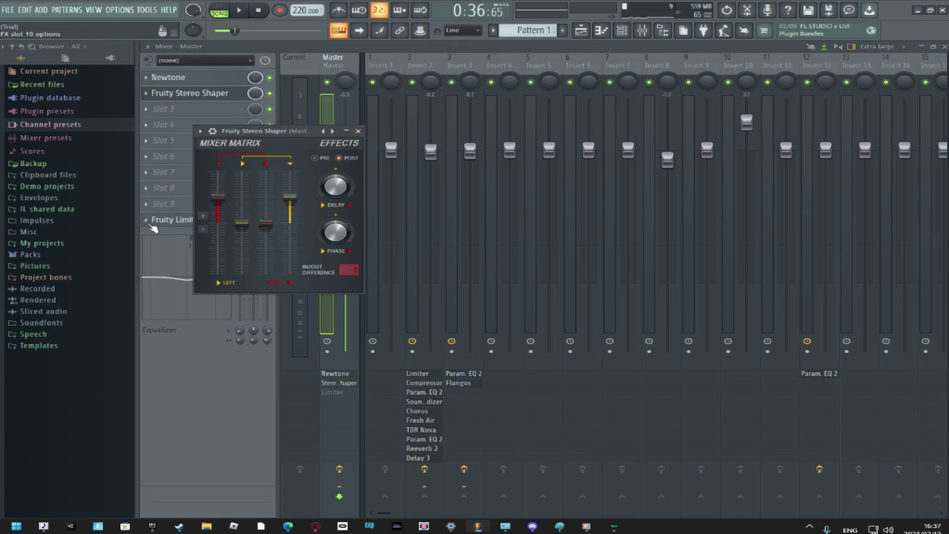
left_click(359, 132)
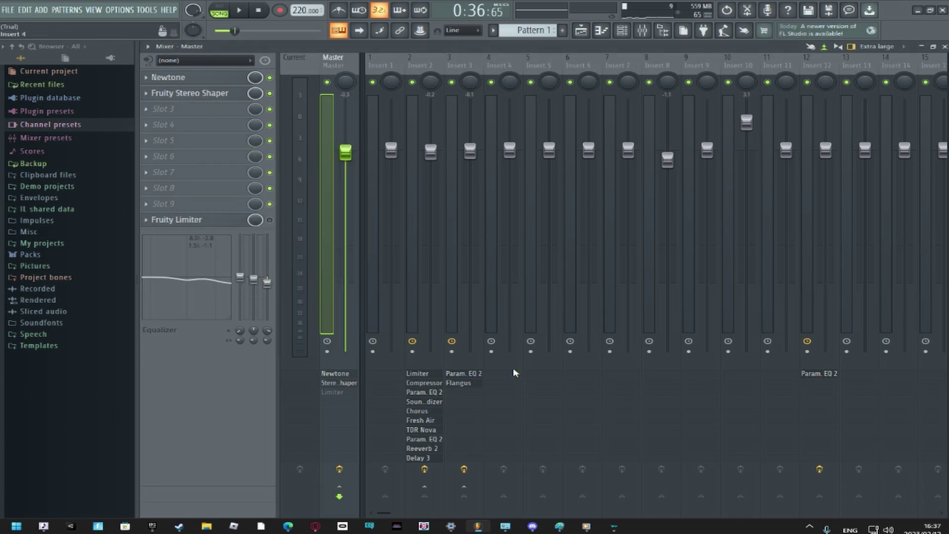
mouse_move(404, 510)
left_mouse_down()
mouse_move(449, 515)
mouse_move(403, 512)
left_mouse_up()
left_click(819, 201)
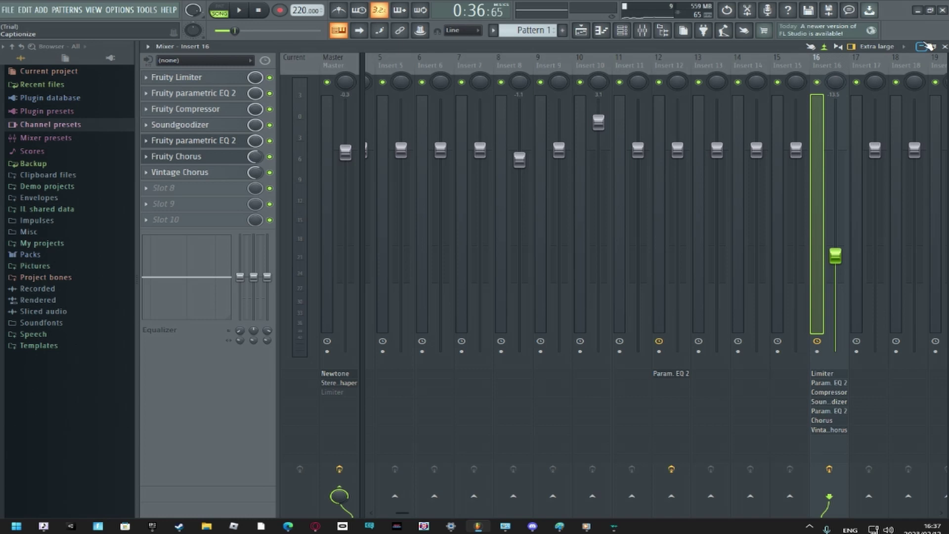
Switch to the playlist and unmute the karaoke backing on Track 4
scroll(418, 515, "left", 4)
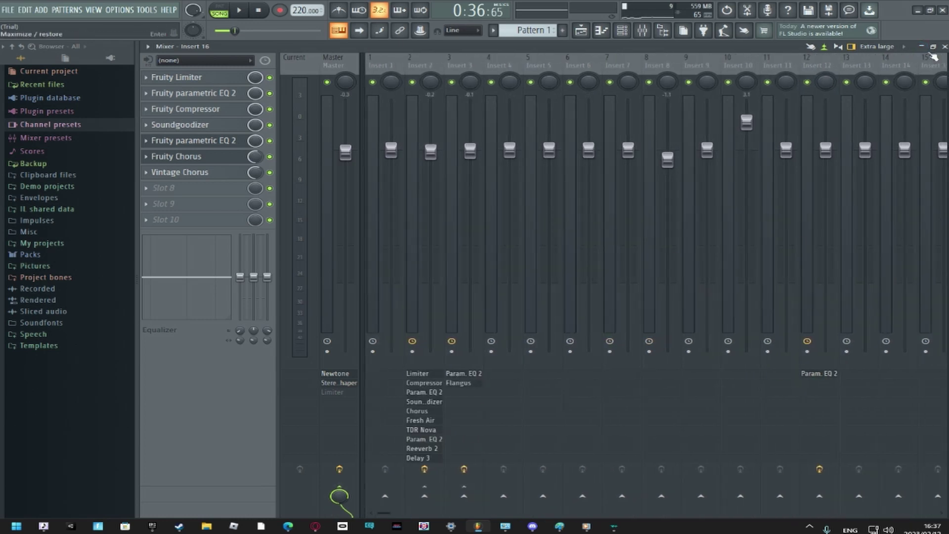
key("F5")
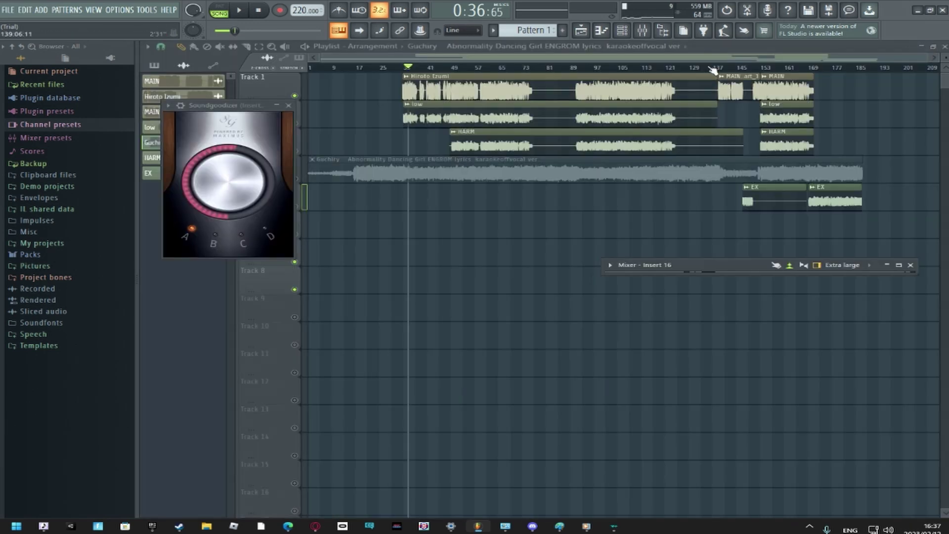
left_click_drag(235, 30, 250, 33)
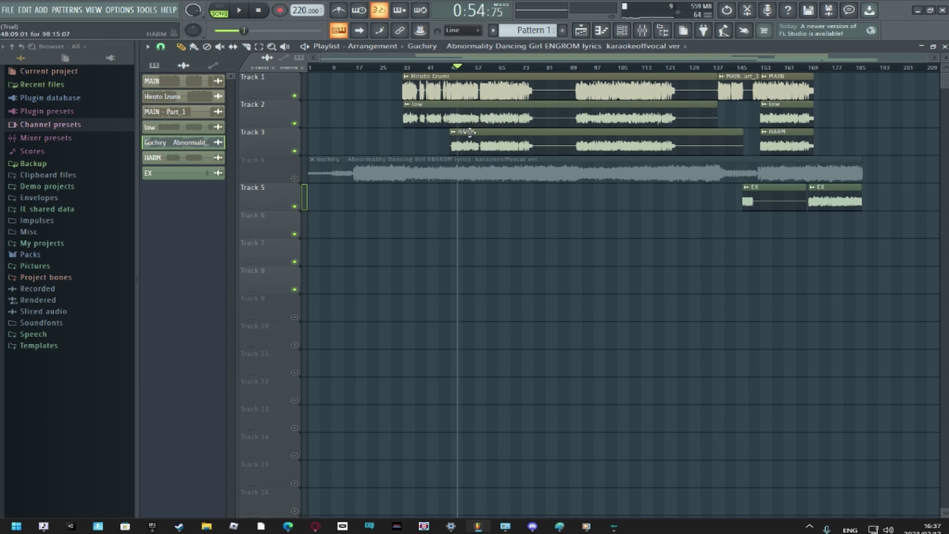
left_click(295, 179)
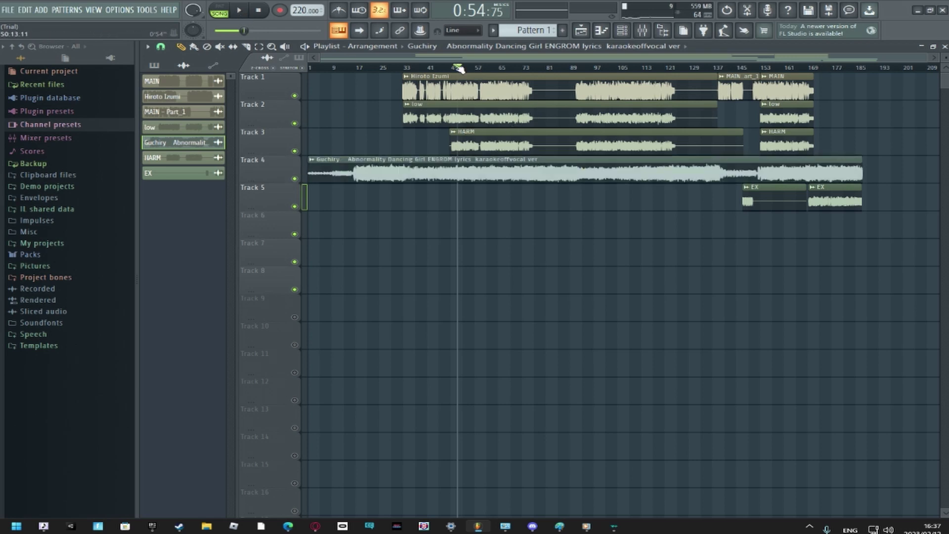
left_click_drag(459, 69, 359, 68)
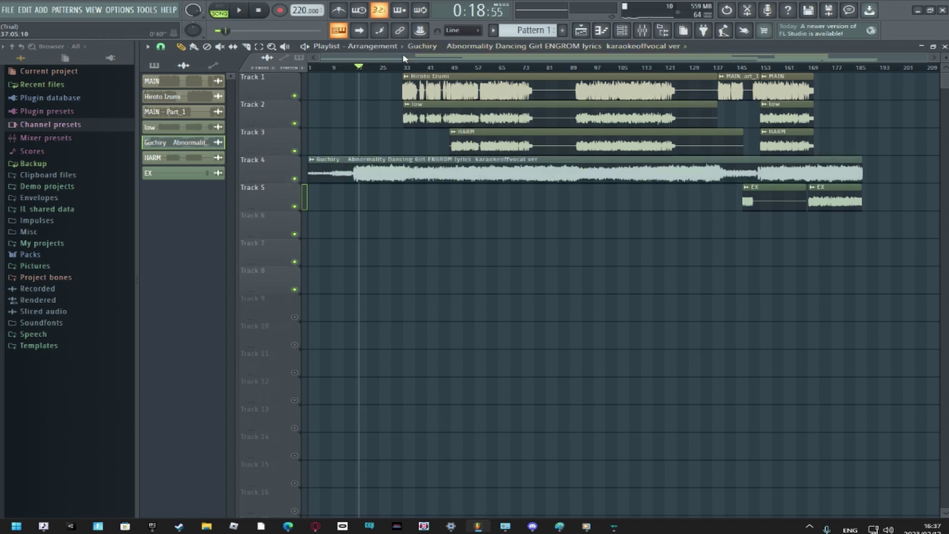
Play the arrangement from around bar 89, stop it, and reopen the full-size mixer
scroll(403, 58, "right", 5)
left_click(417, 69)
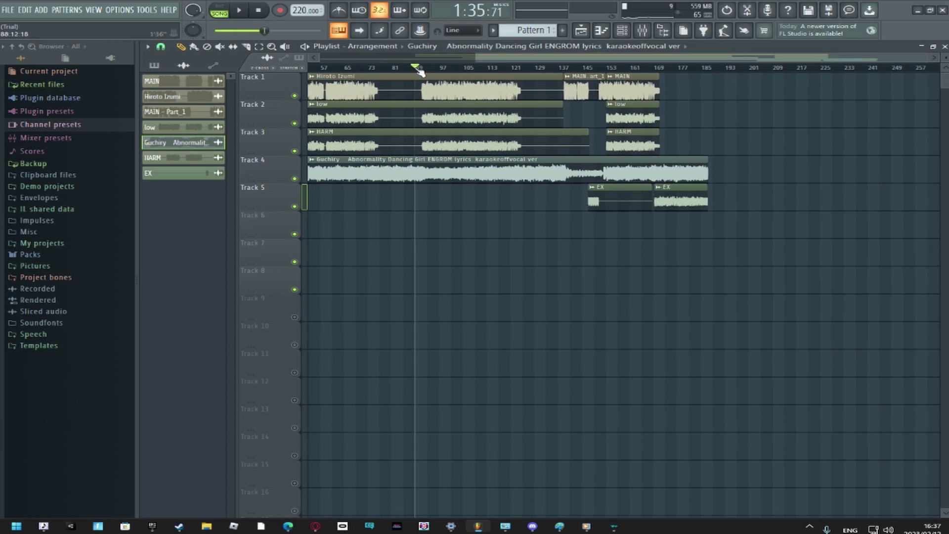
left_click(240, 11)
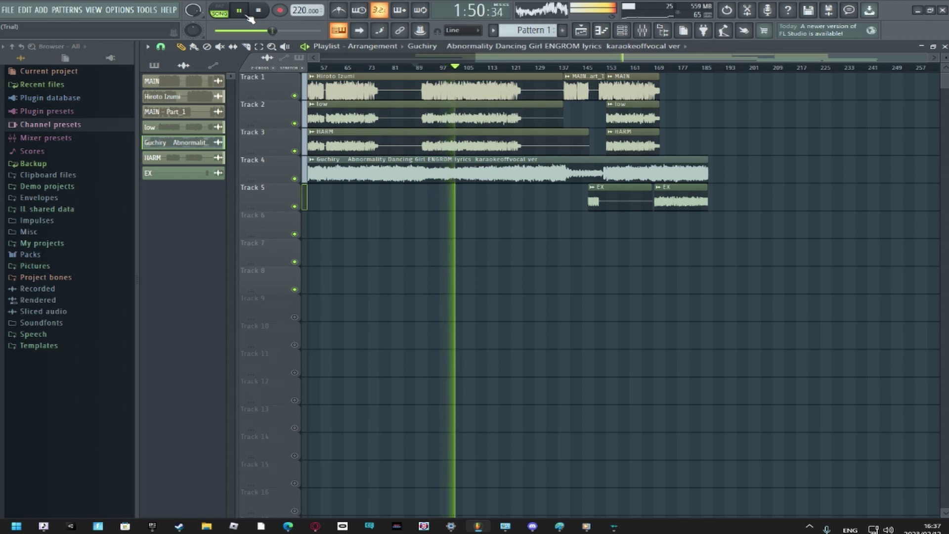
left_click(247, 15)
left_click(643, 30)
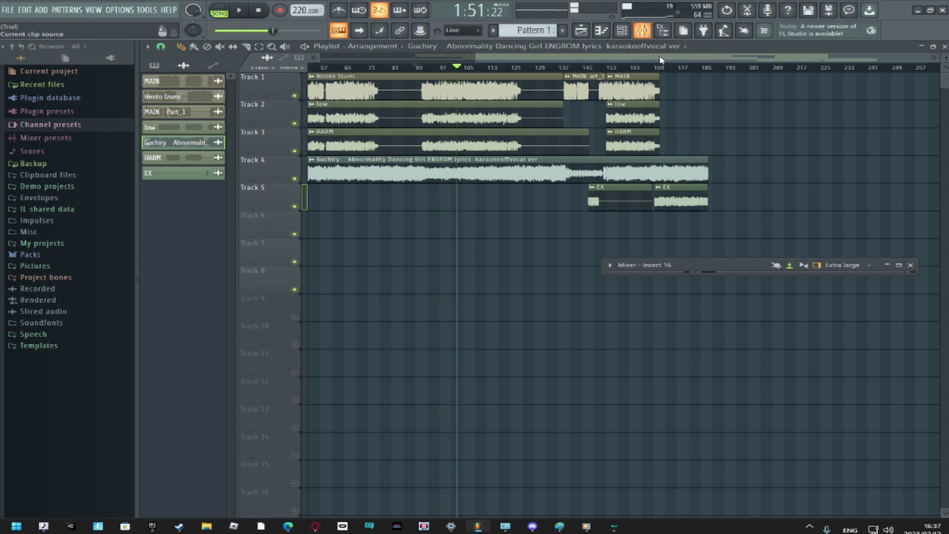
left_click(898, 264)
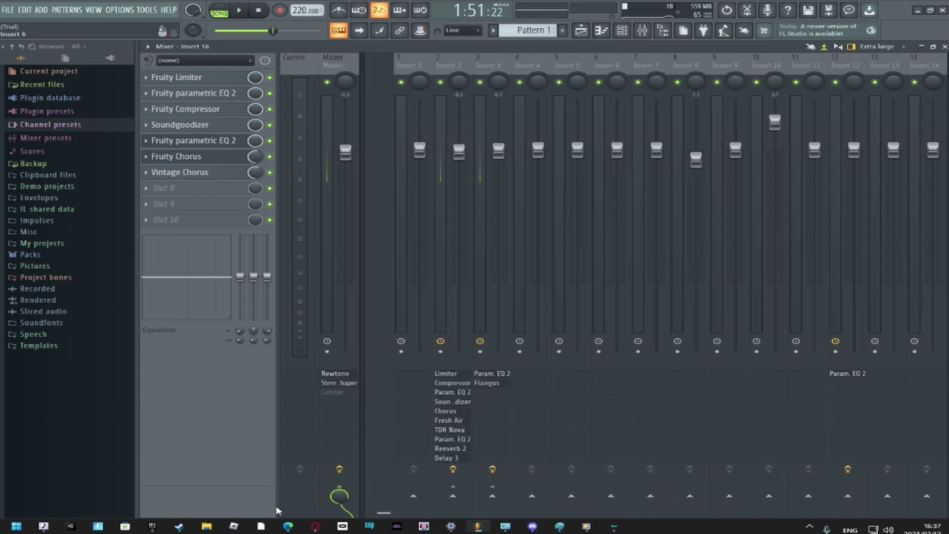
Select Insert 2 and review its Fresh Air and Fruity Chorus plugins
left_click(455, 227)
left_click(412, 206)
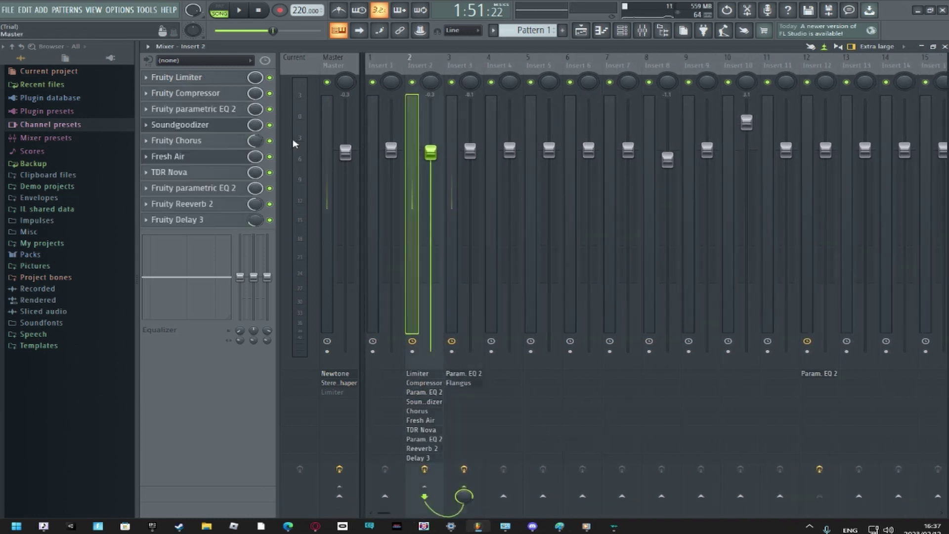
left_click(216, 162)
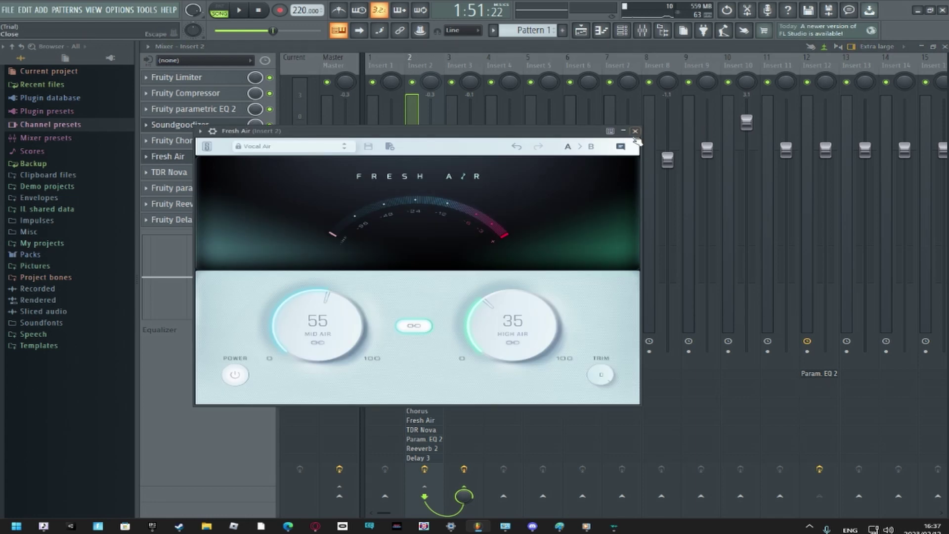
left_click(636, 132)
left_click(214, 160)
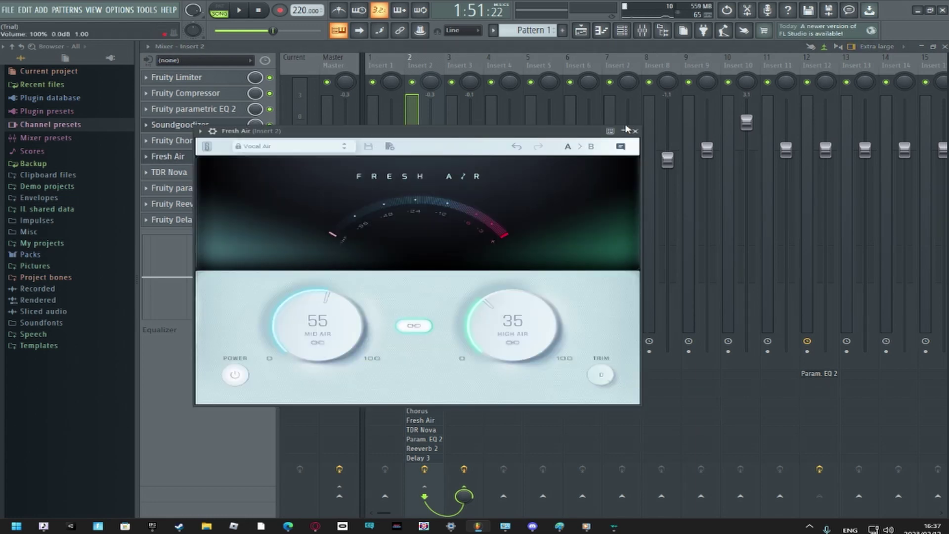
left_click(635, 131)
left_click(216, 143)
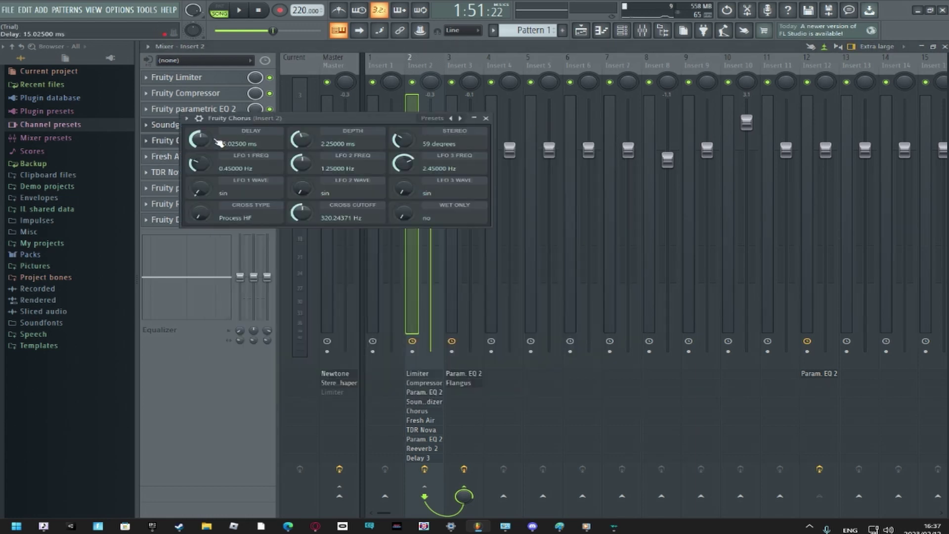
left_click(486, 118)
left_click(217, 144)
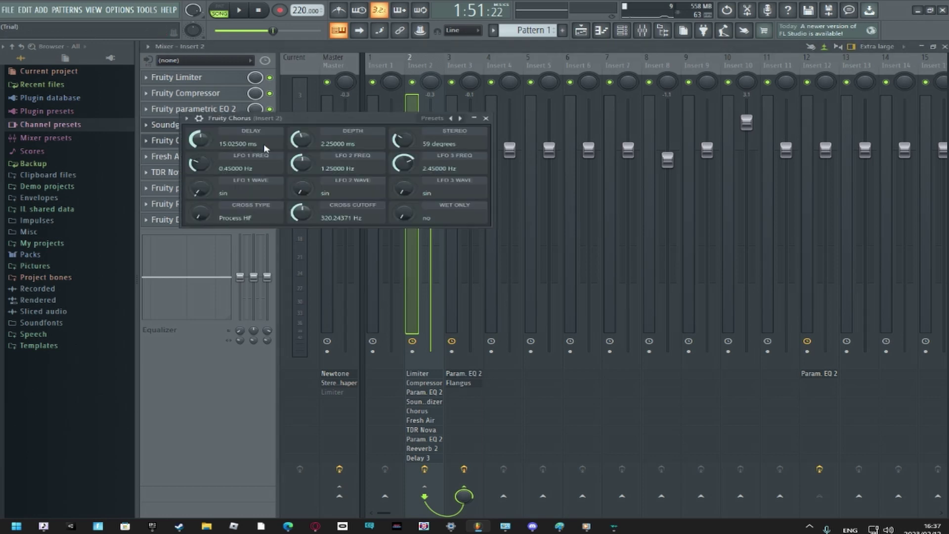
left_click(485, 118)
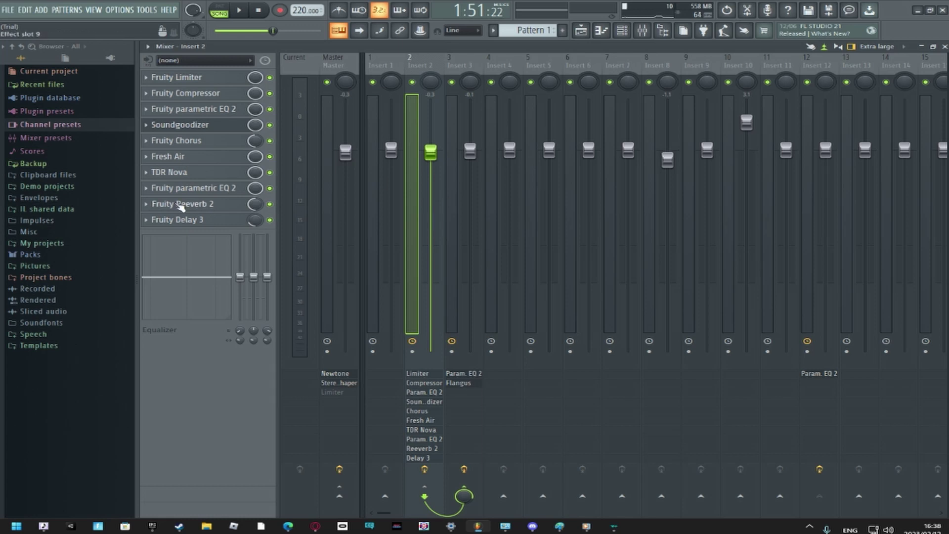
Check Insert 2's parametric EQ, Fresh Air and TDR Nova effects
left_click(180, 188)
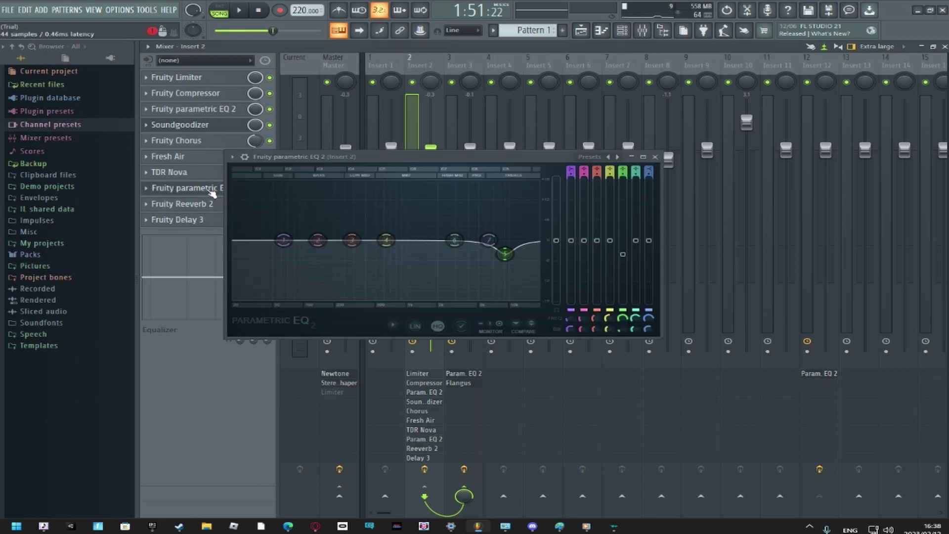
left_click(183, 157)
left_click(183, 173)
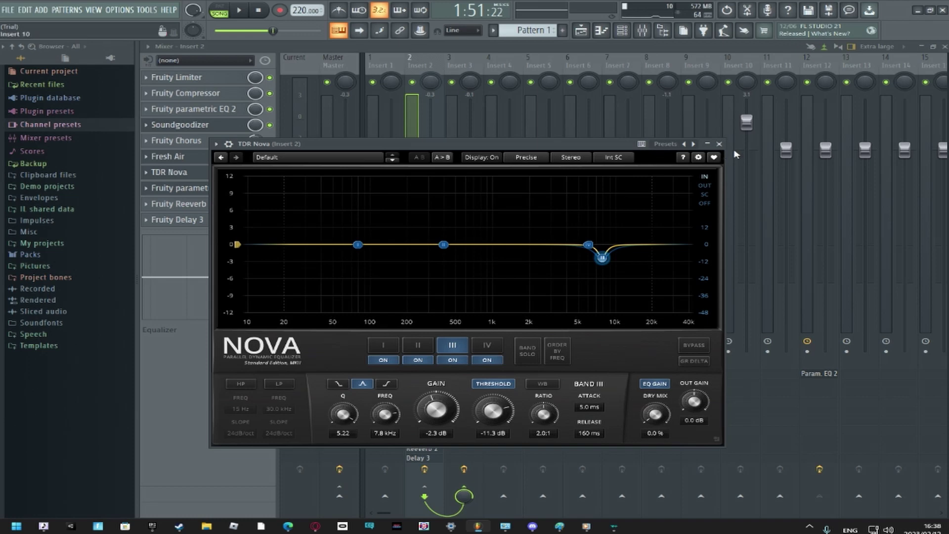
left_click(720, 144)
left_click(188, 173)
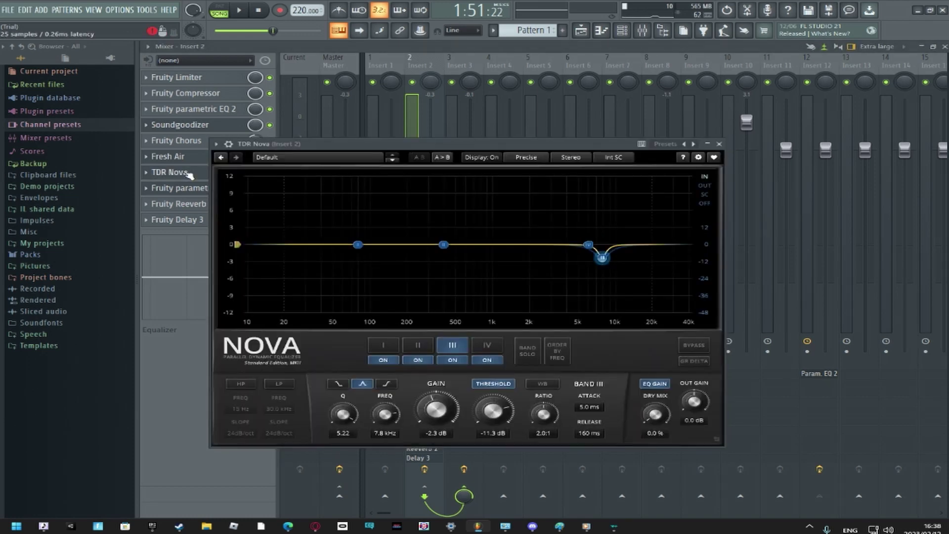
left_click(719, 144)
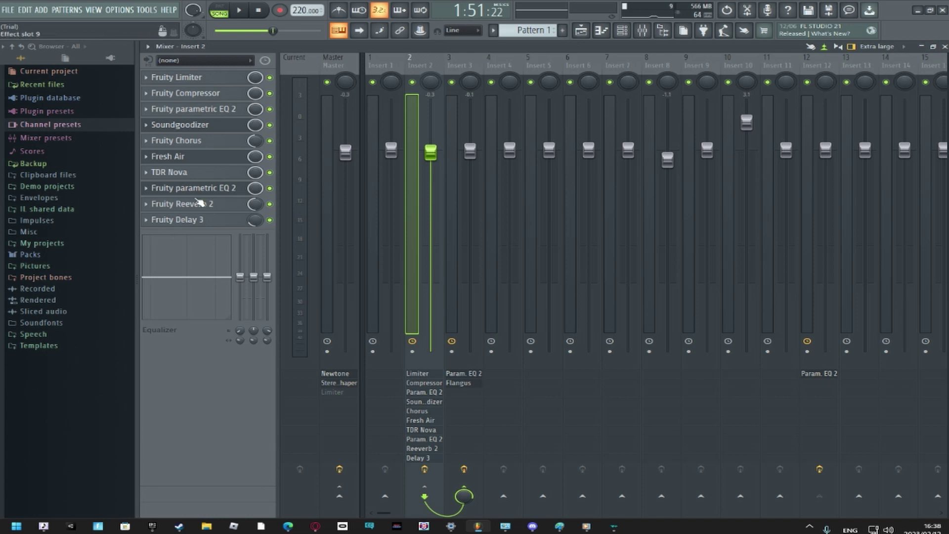
Move the second parametric EQ up Insert 2's rack, undo once, then close the mixer and Fresh Air
left_click_drag(200, 202, 227, 110)
left_click(25, 9)
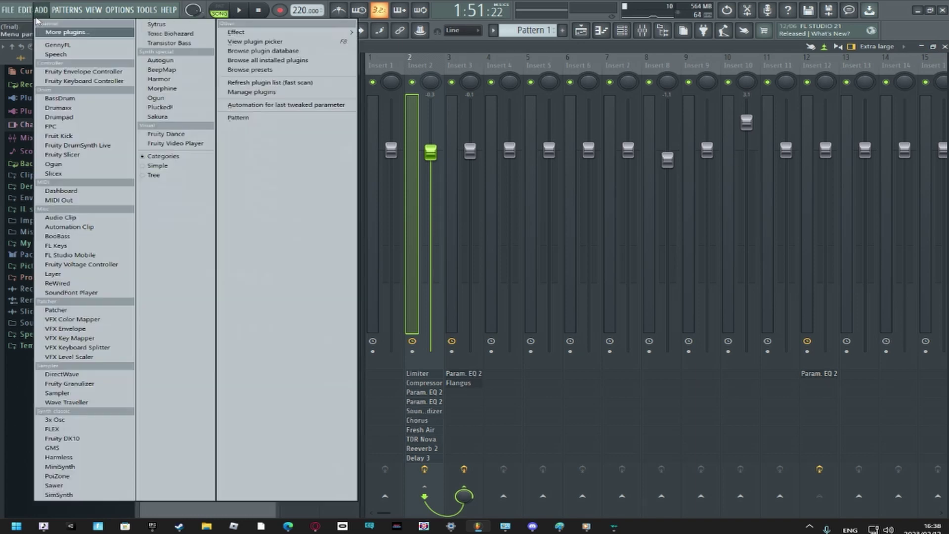
left_click(31, 23)
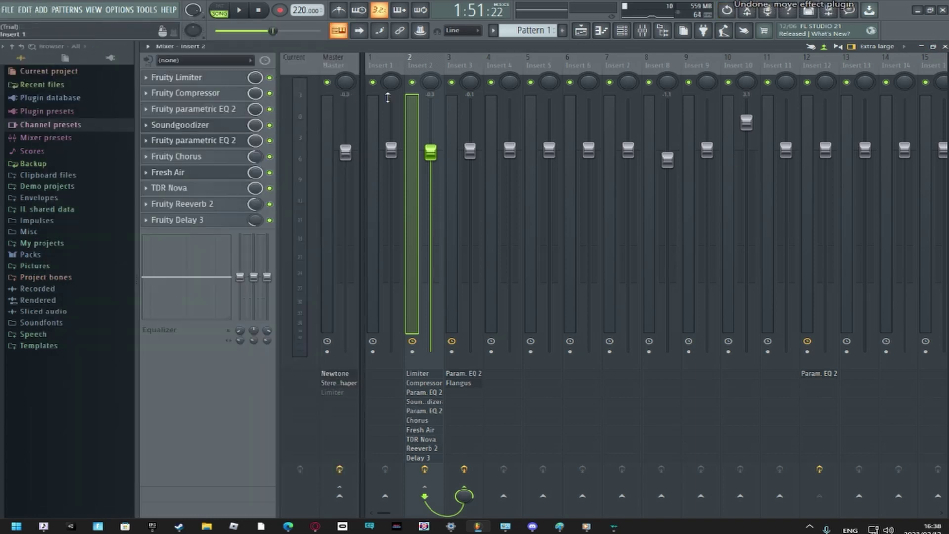
left_click(920, 46)
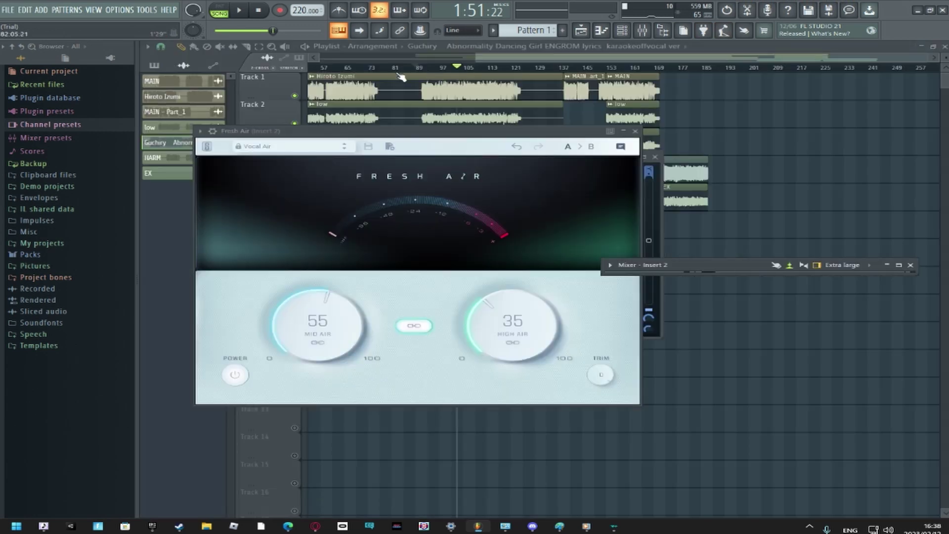
left_click(515, 62)
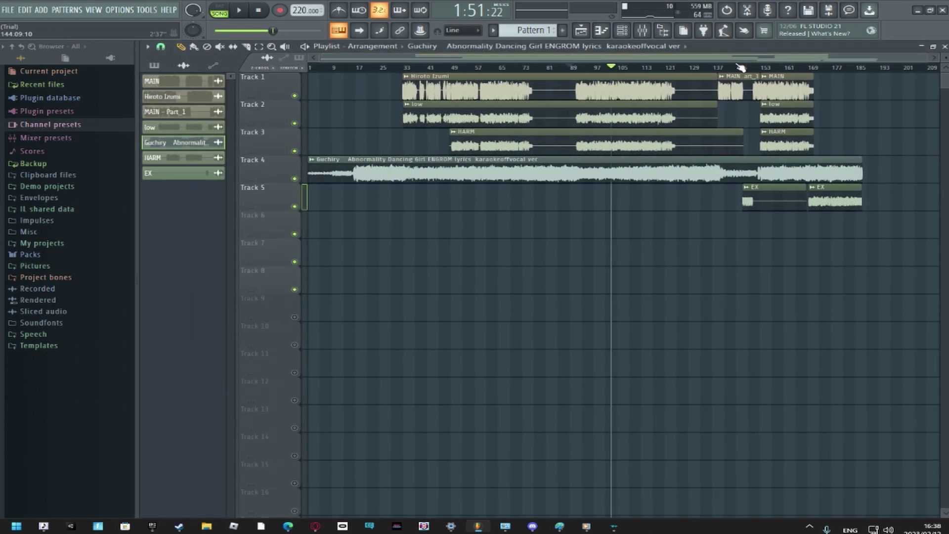
Play the song from near bar 137, pause, and reopen the full-size mixer
left_click_drag(740, 67, 711, 56)
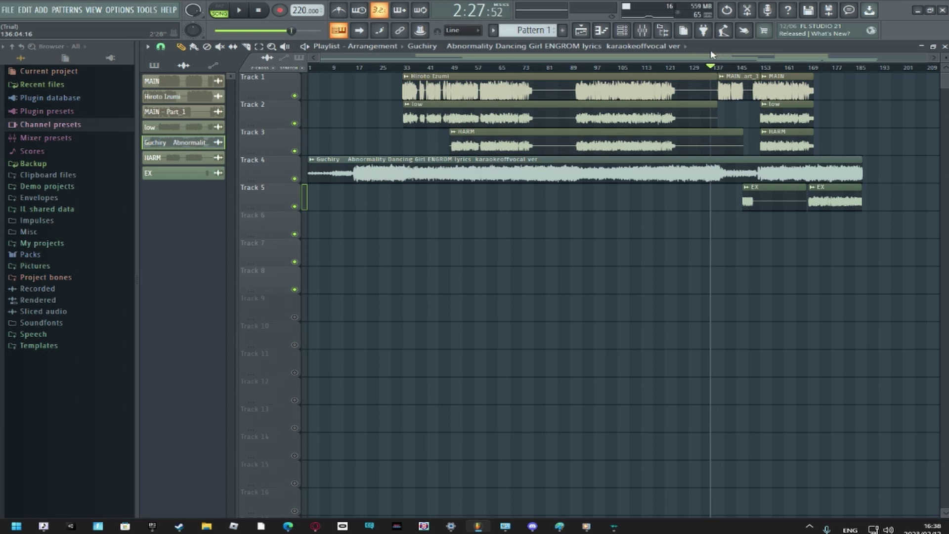
left_click(242, 11)
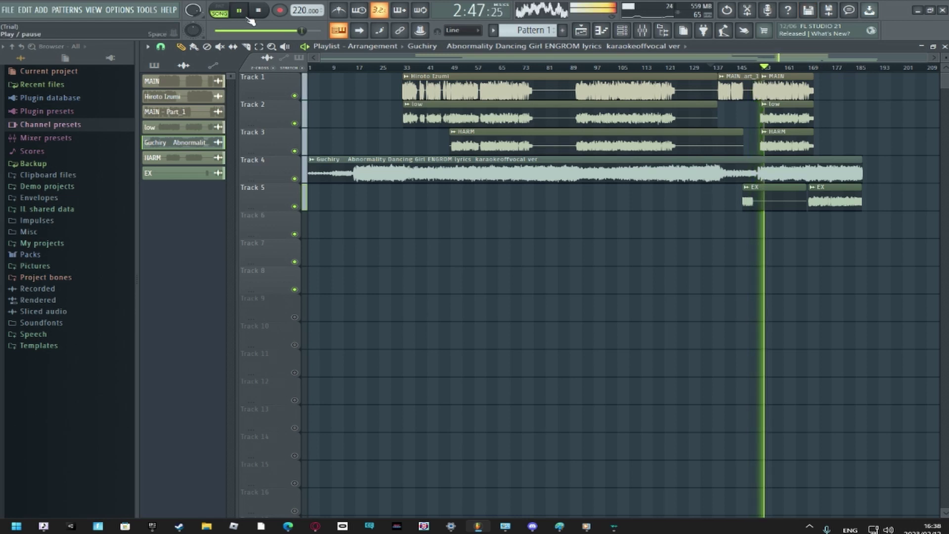
left_click(239, 11)
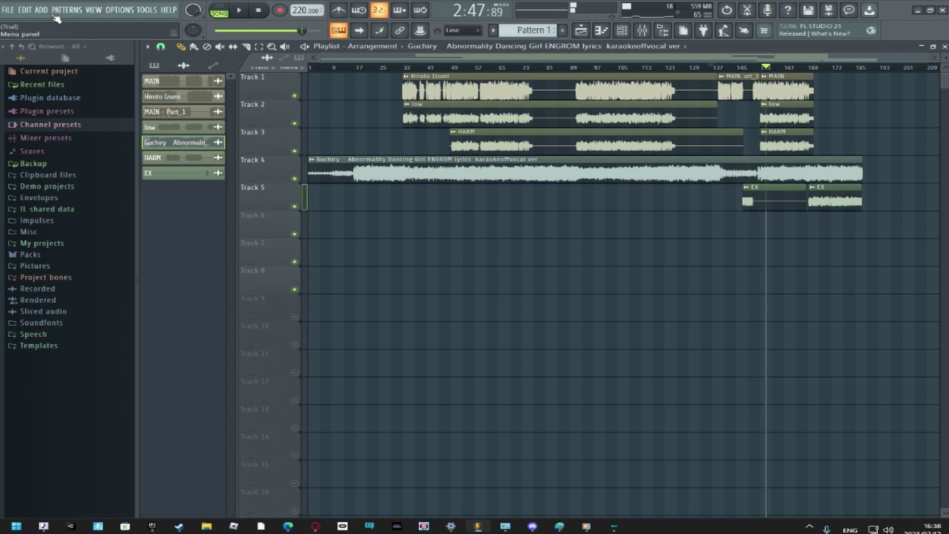
left_click(642, 30)
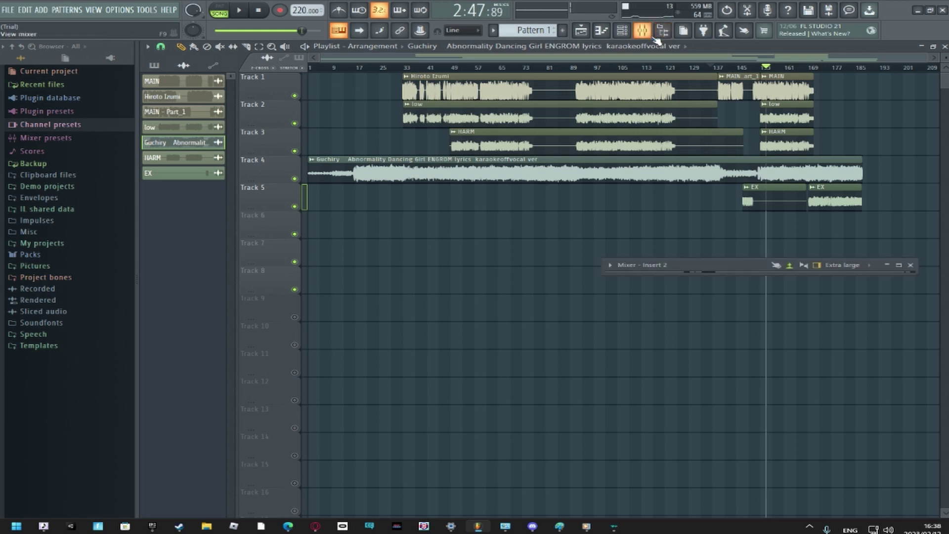
left_click(896, 265)
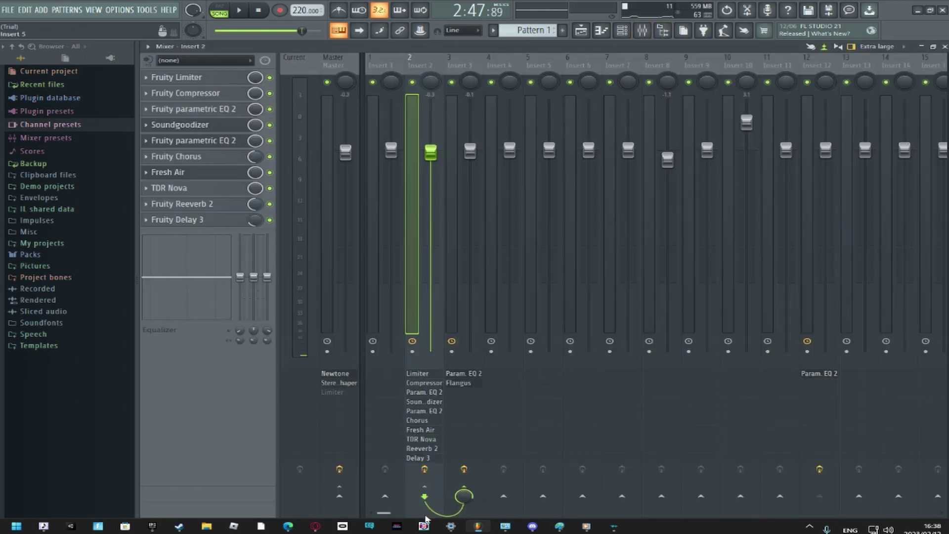
Apply the Old Telephone preset to Insert 12's Fruity parametric EQ 2
left_click(833, 267)
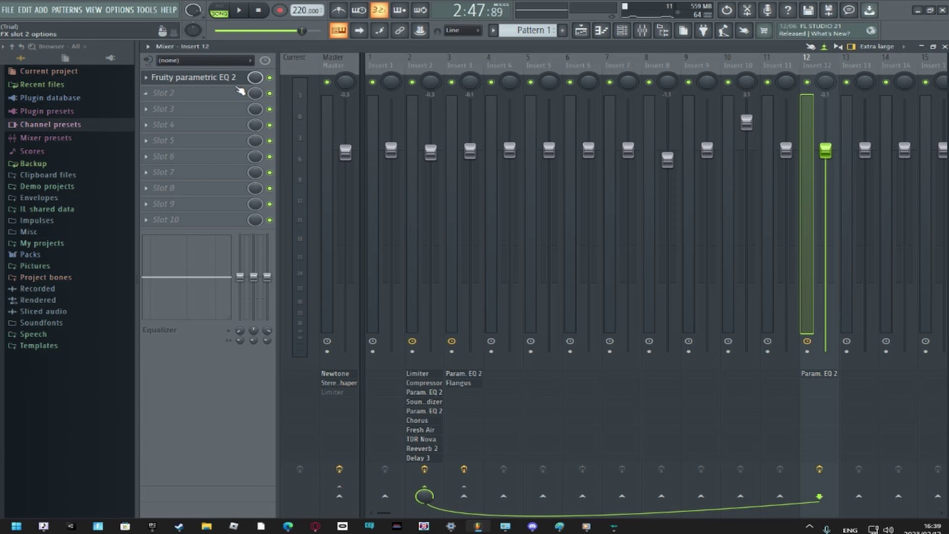
left_click(228, 78)
left_click(566, 121)
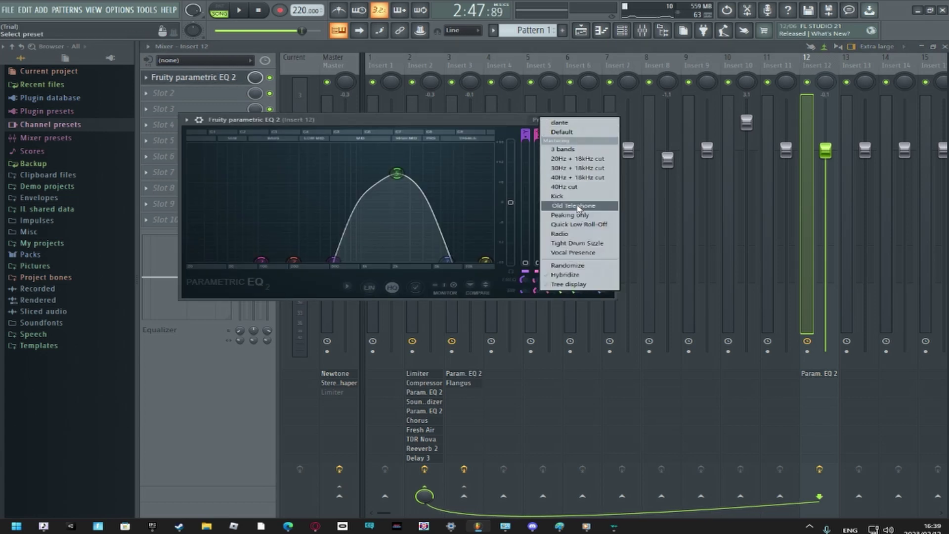
left_click(578, 206)
left_click(611, 119)
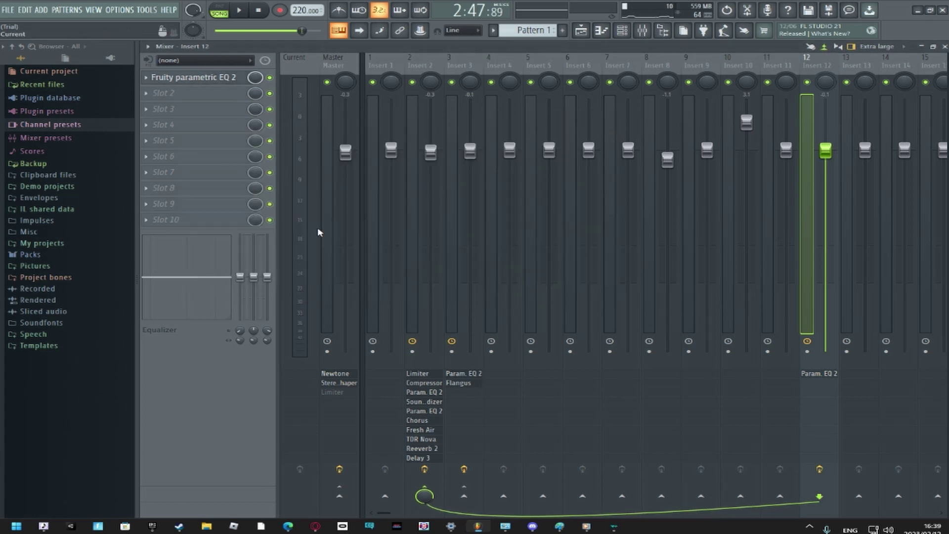
Check the Master and Insert 3's Fruity Flangus, then close the mixer
left_click(348, 228)
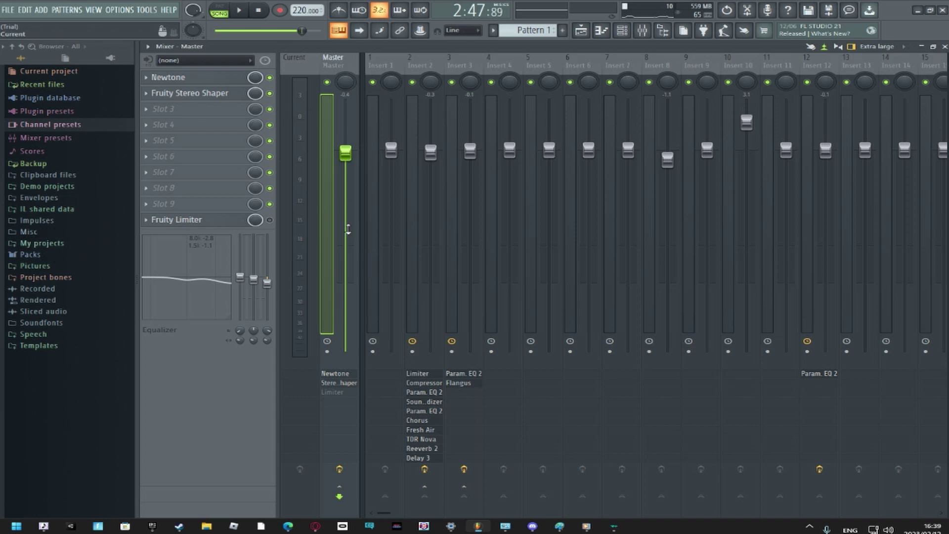
left_click(453, 287)
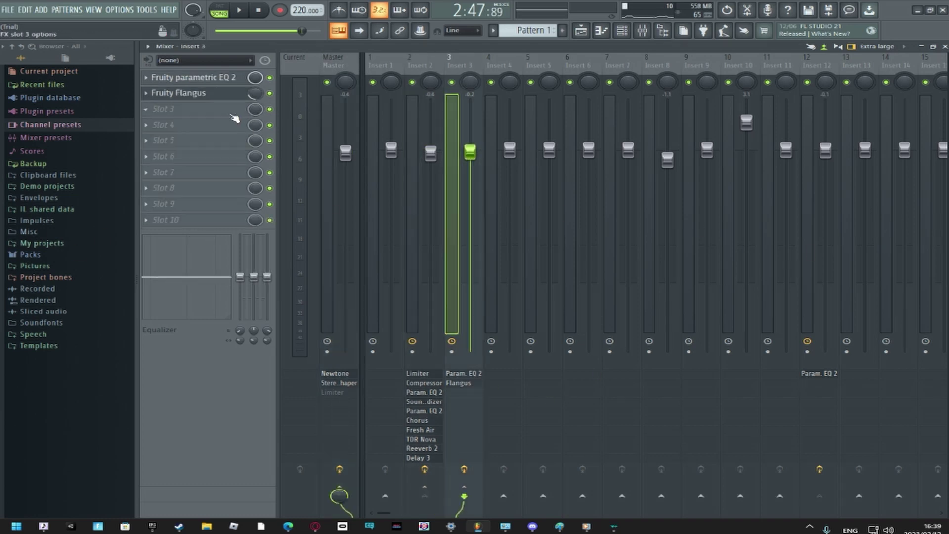
left_click(215, 95)
left_click(382, 105)
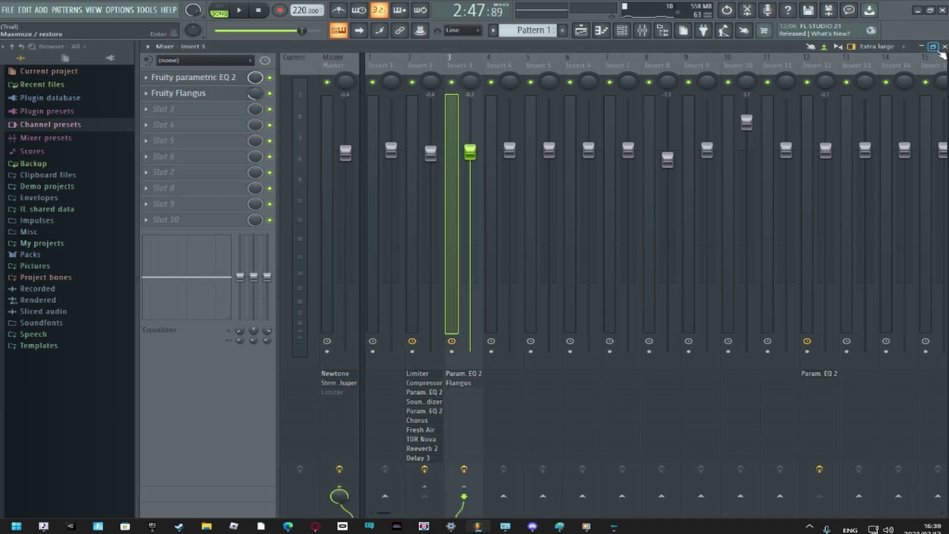
left_click(944, 46)
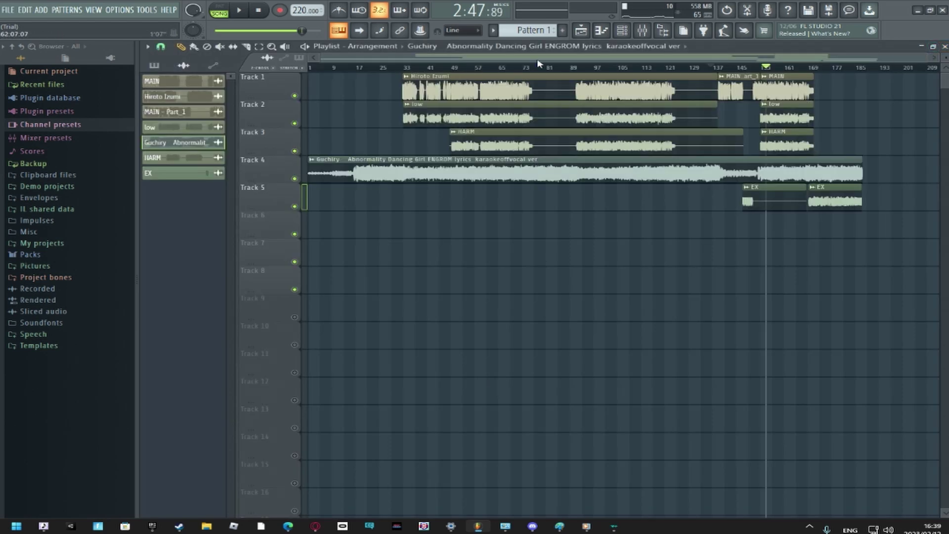
Raise Insert 2's volume fader to 0.0 dB in the Mixer
left_click(642, 30)
left_click(423, 271)
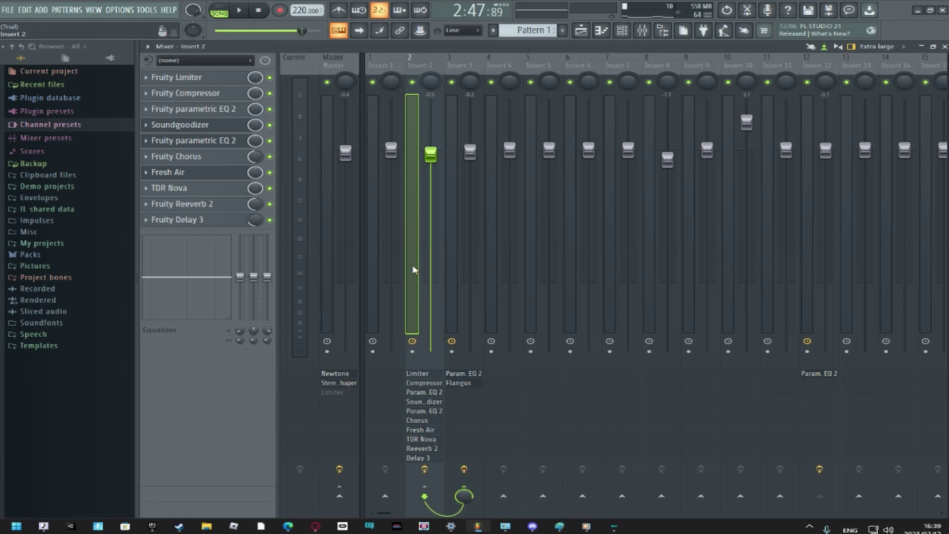
left_click_drag(431, 154, 471, 151)
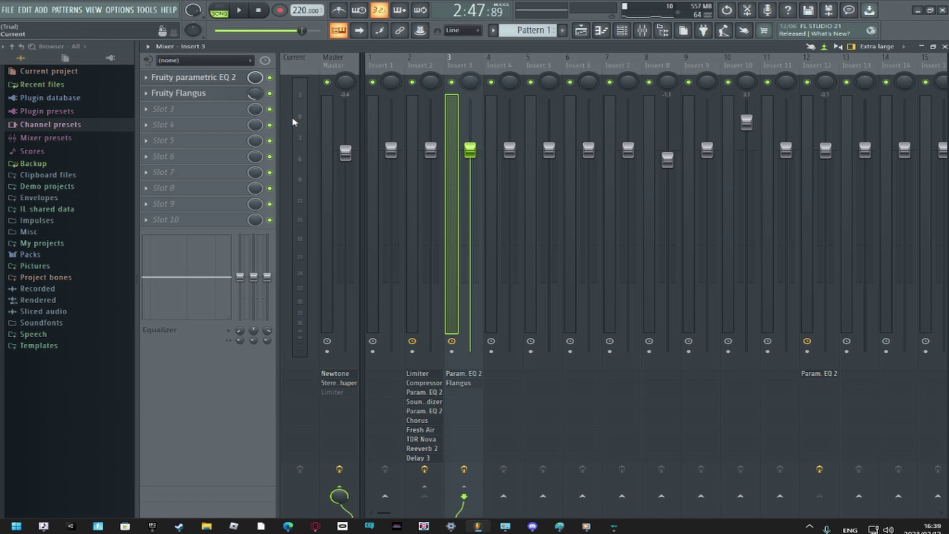
Check the effect chains on Inserts 2 and 3, then return to the playlist
left_click(426, 237)
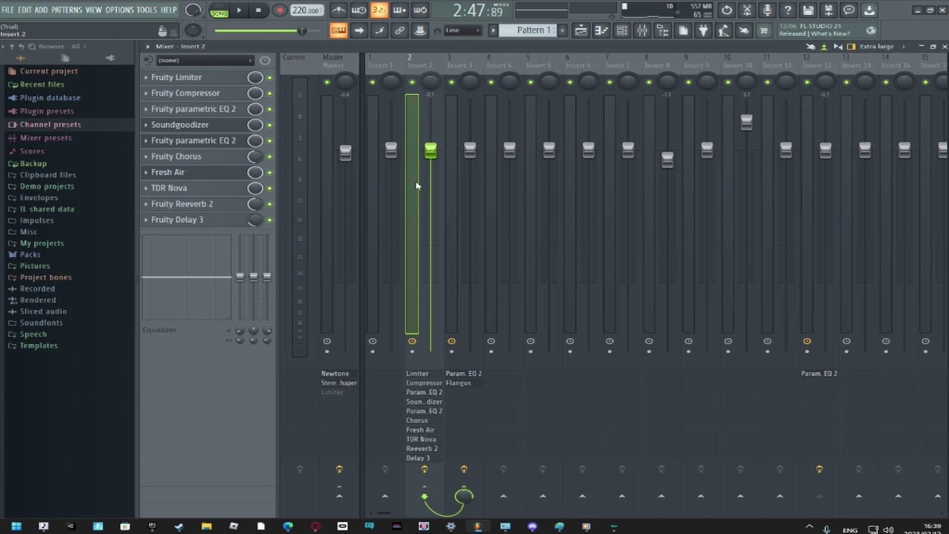
left_click(470, 214)
left_click(431, 151)
left_click(944, 47)
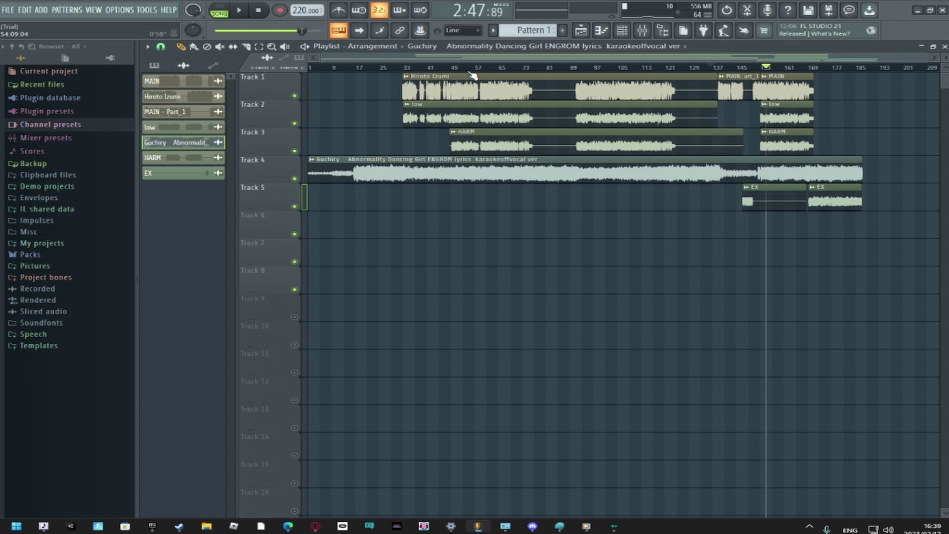
Move the song position back to around bar 31 and show the File > Export choices
mouse_move(926, 56)
left_mouse_down()
mouse_move(820, 57)
mouse_move(924, 57)
left_mouse_up()
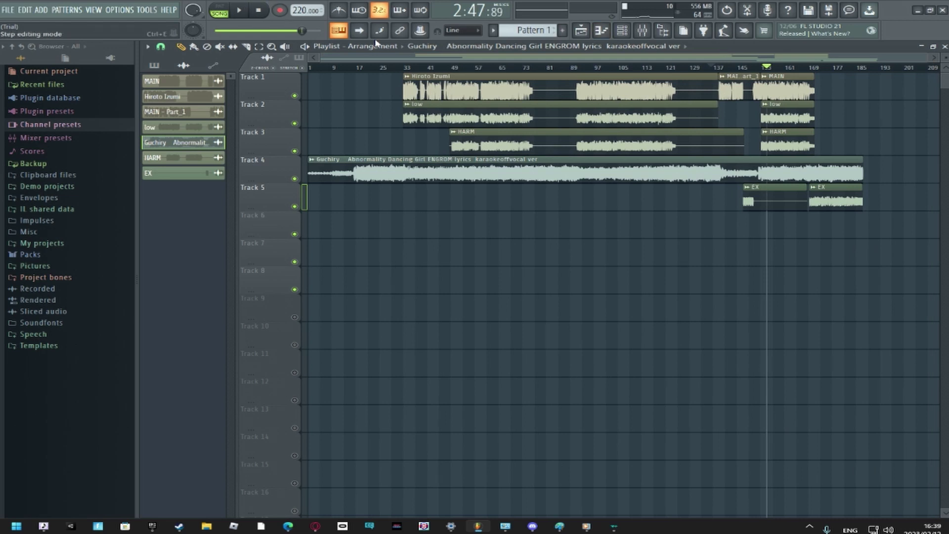
left_click(453, 69)
left_click_drag(457, 75, 399, 68)
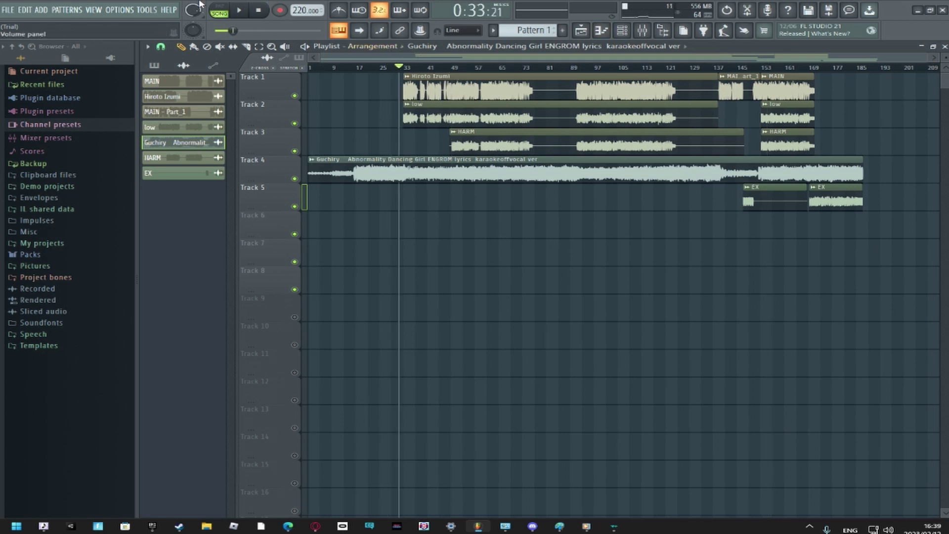
left_click(8, 10)
mouse_move(54, 96)
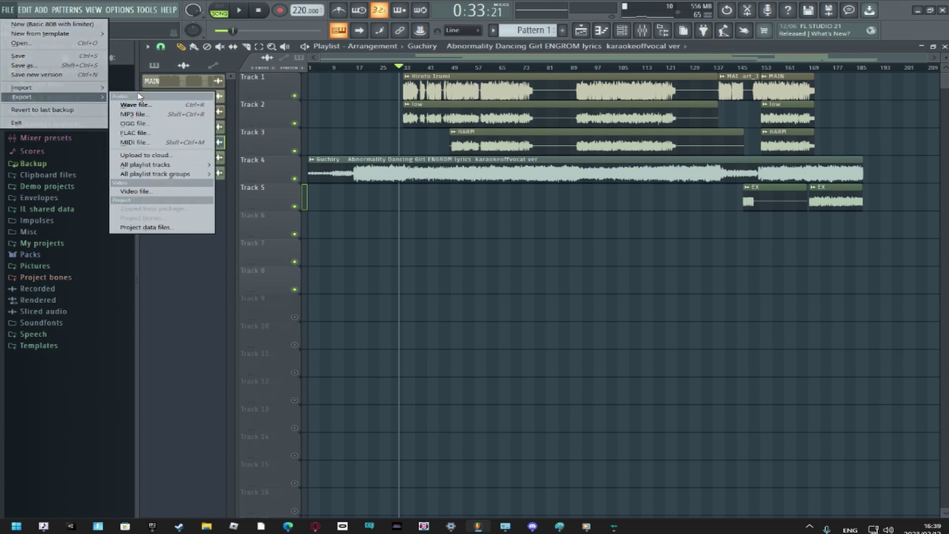